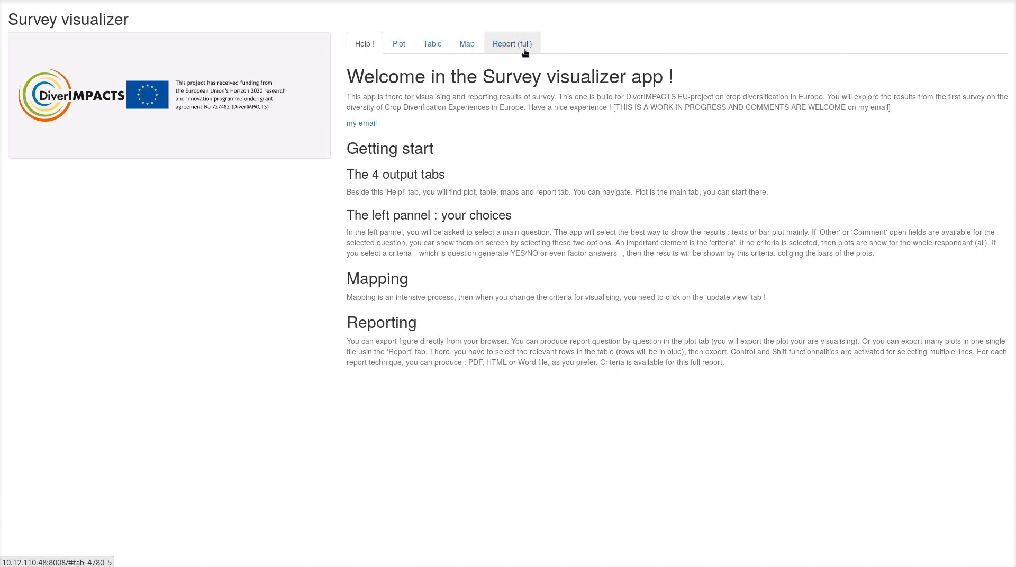
- Open the survey's plot view and plot question 1.5 on the targeted outcome of the initiative
left_click(400, 45)
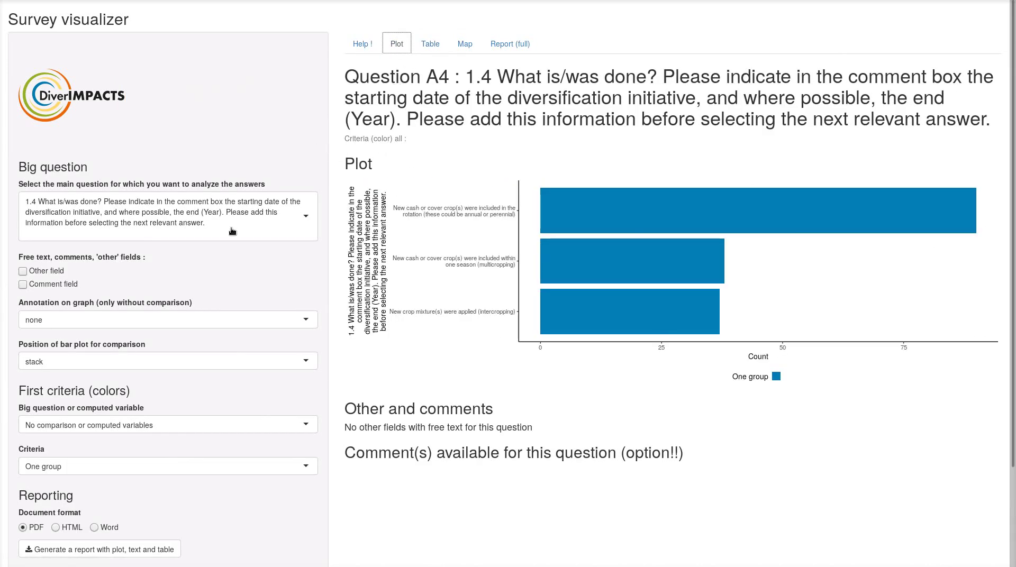
left_click(261, 218)
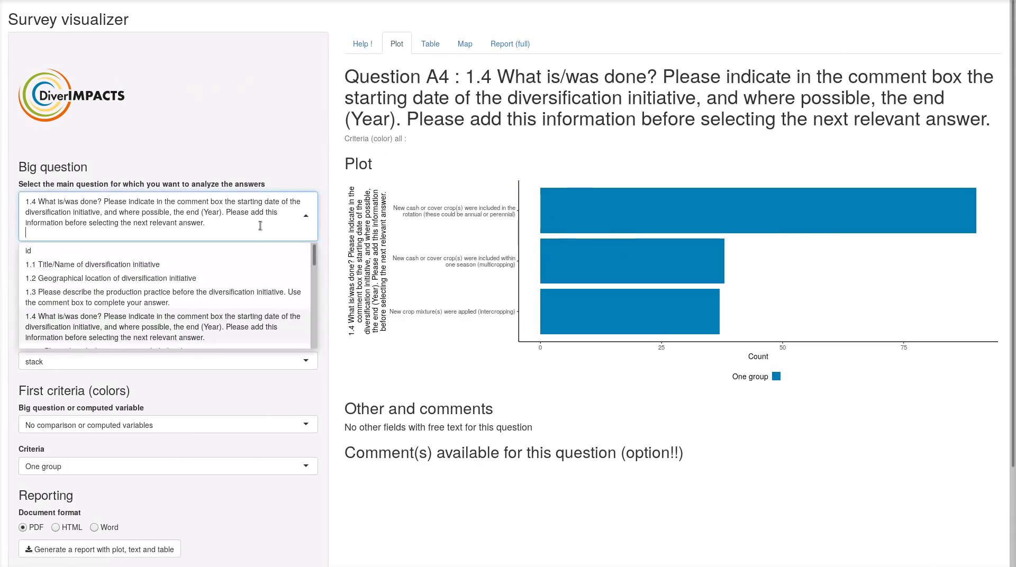
scroll(217, 317, "down", 2)
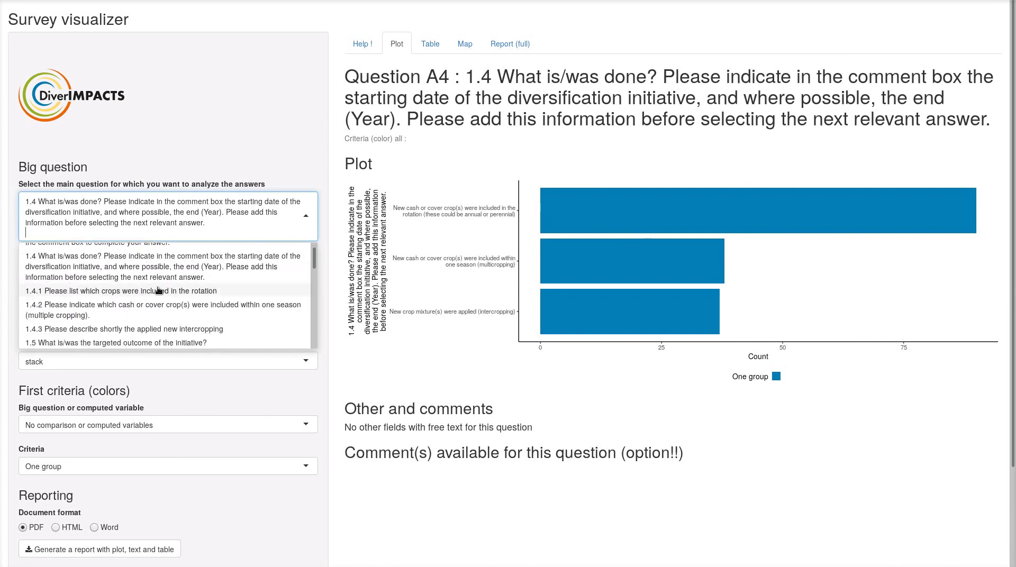
scroll(159, 293, "down", 2)
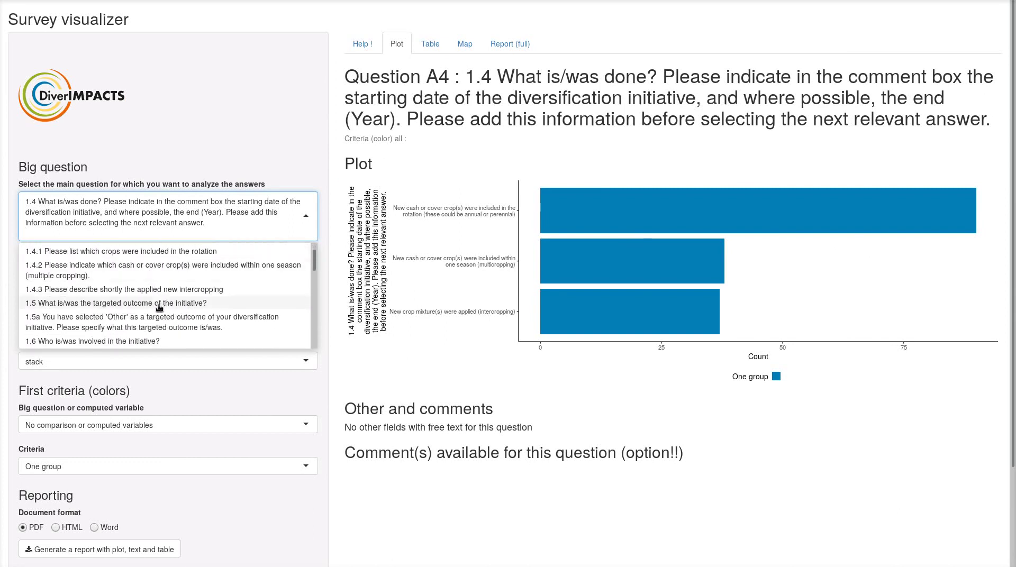
left_click(155, 304)
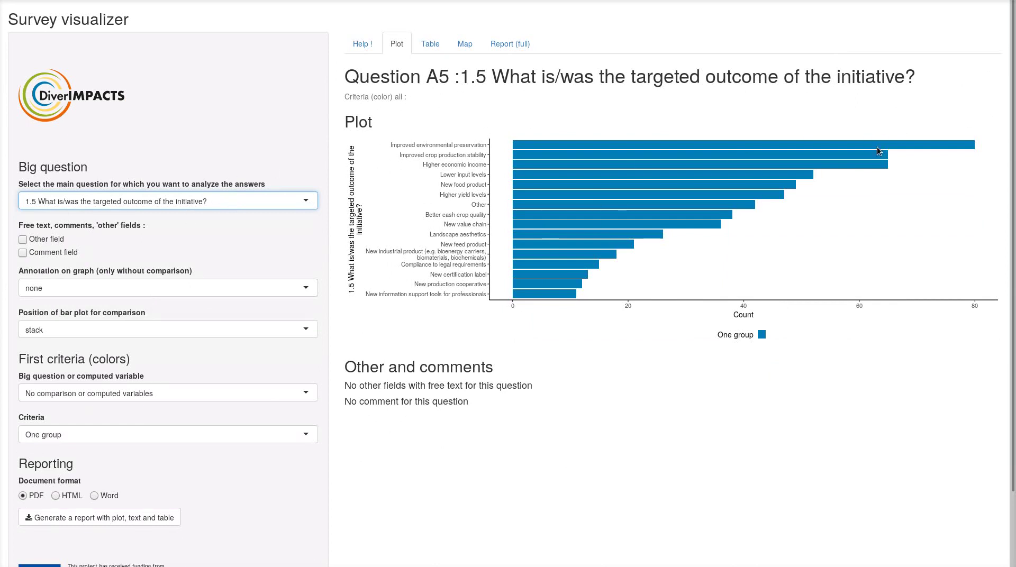
- View the answers to question 1.4.1 on crops included in the rotation, and return to question 1.5
left_click(227, 206)
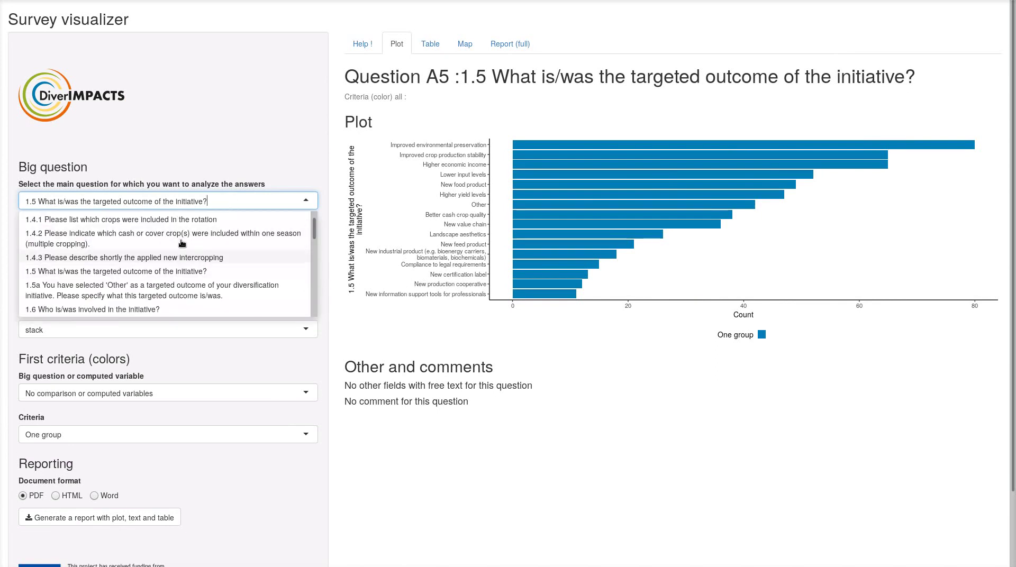
left_click(181, 222)
left_click(252, 204)
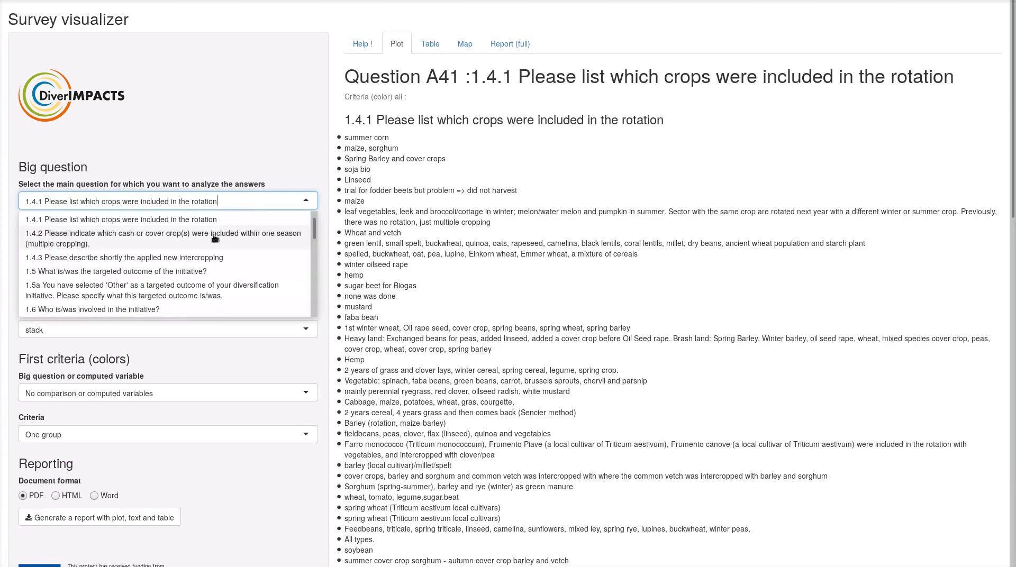
left_click(207, 256)
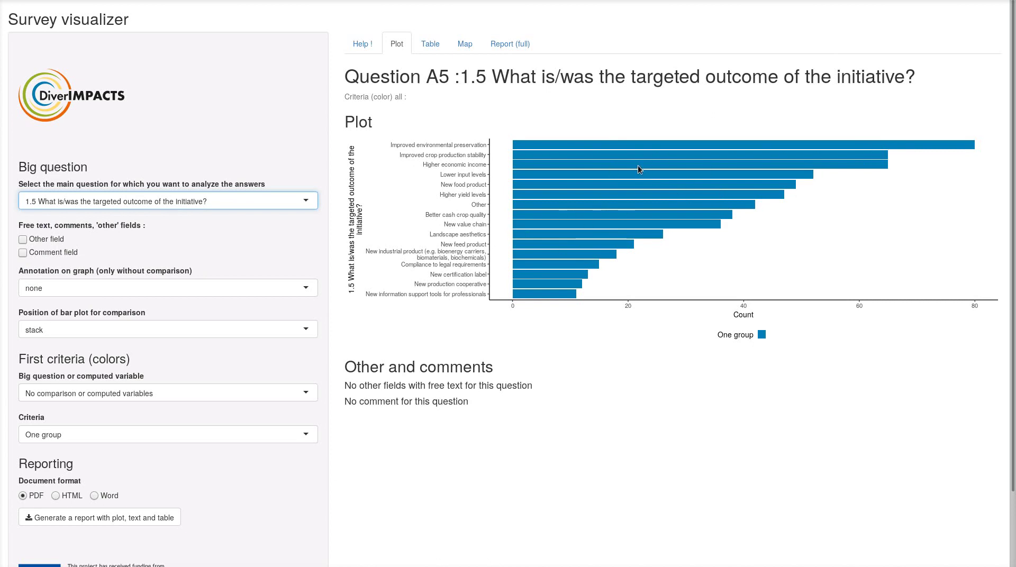
- Annotate the bars with numbers, and switch the graph annotation to percent
left_click(87, 286)
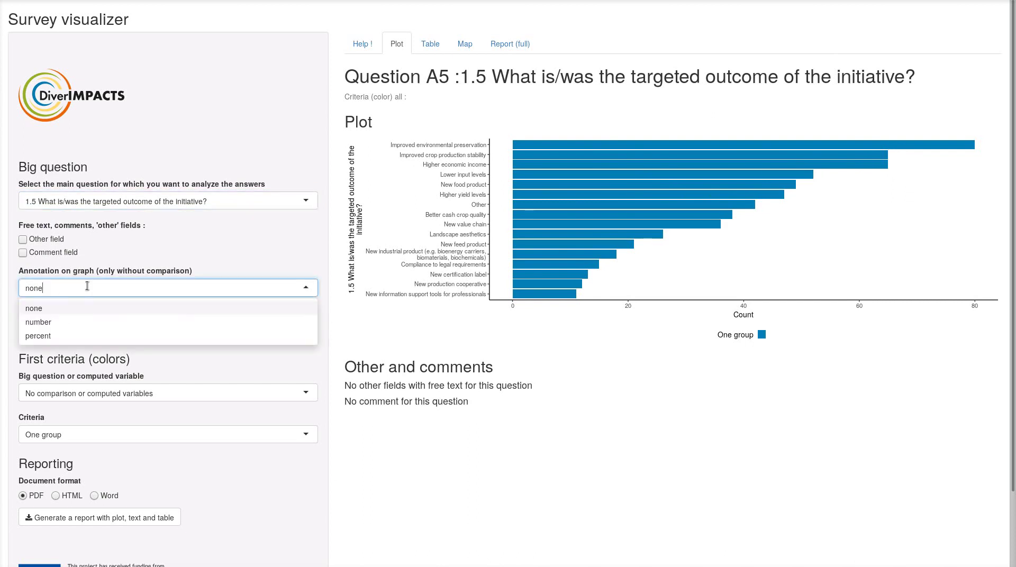
left_click(100, 323)
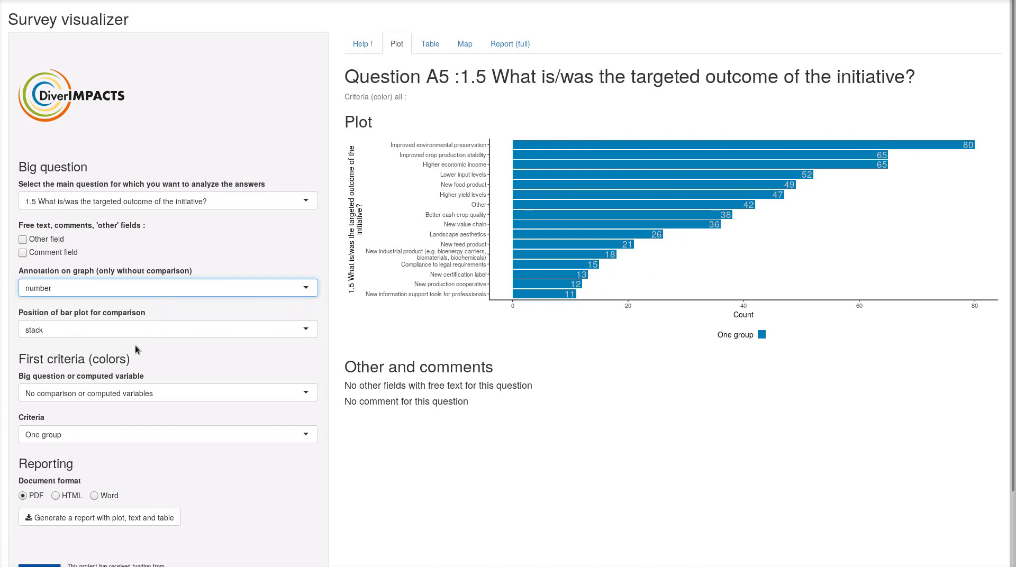
left_click(165, 289)
left_click(141, 333)
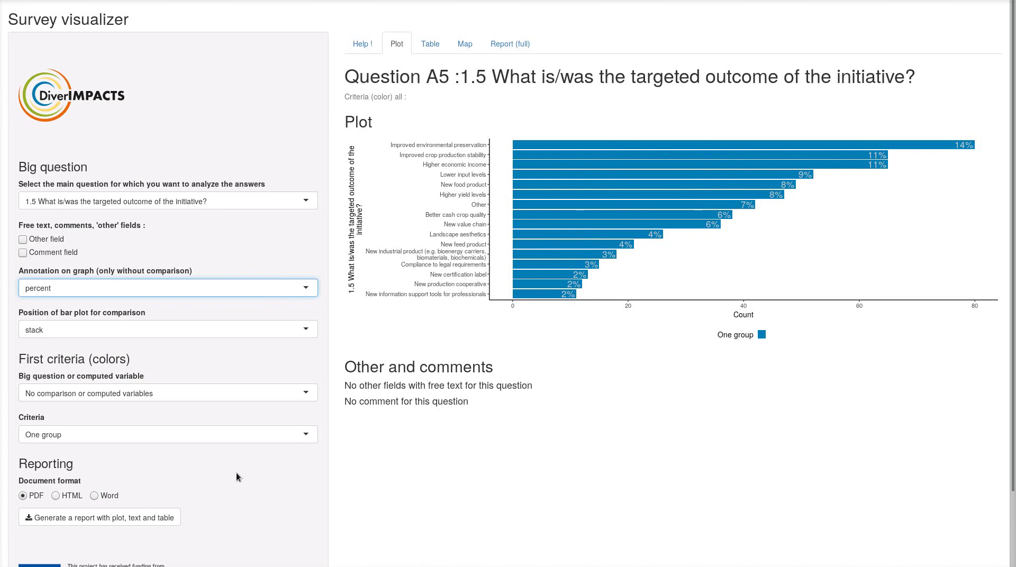
- Color the bars by the Regions of Europe criterion, keeping no comparison or computed variables as the first criteria source
left_click_drag(135, 360, 19, 360)
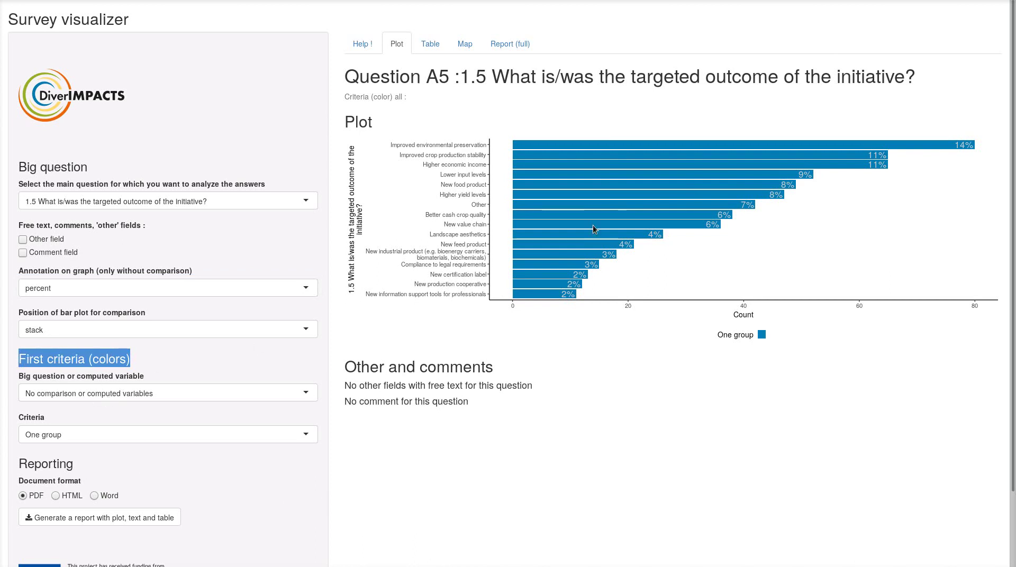
left_click(279, 394)
mouse_move(313, 423)
left_mouse_down()
mouse_move(313, 457)
mouse_move(315, 421)
left_mouse_up()
left_click(301, 392)
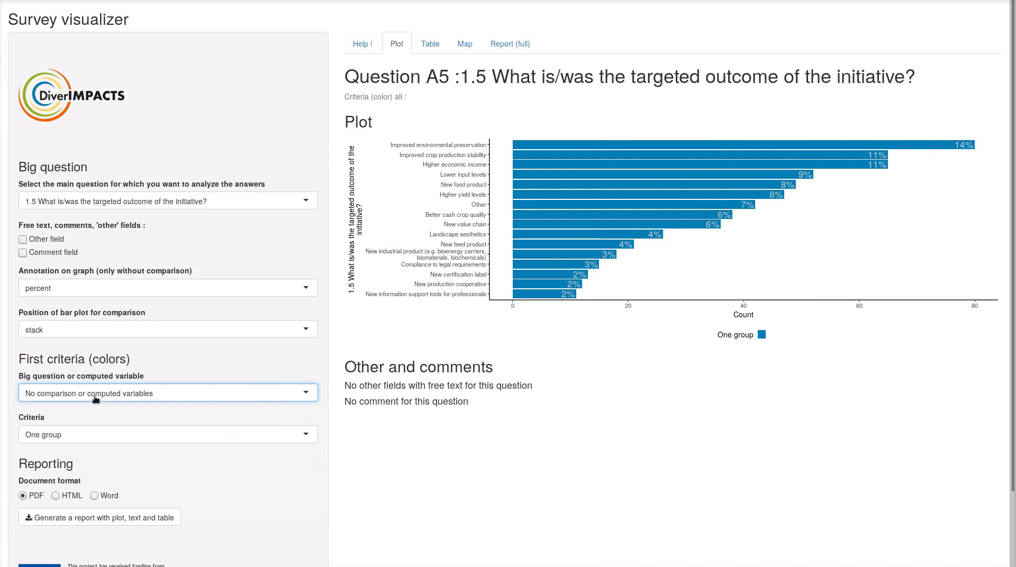
left_click(105, 435)
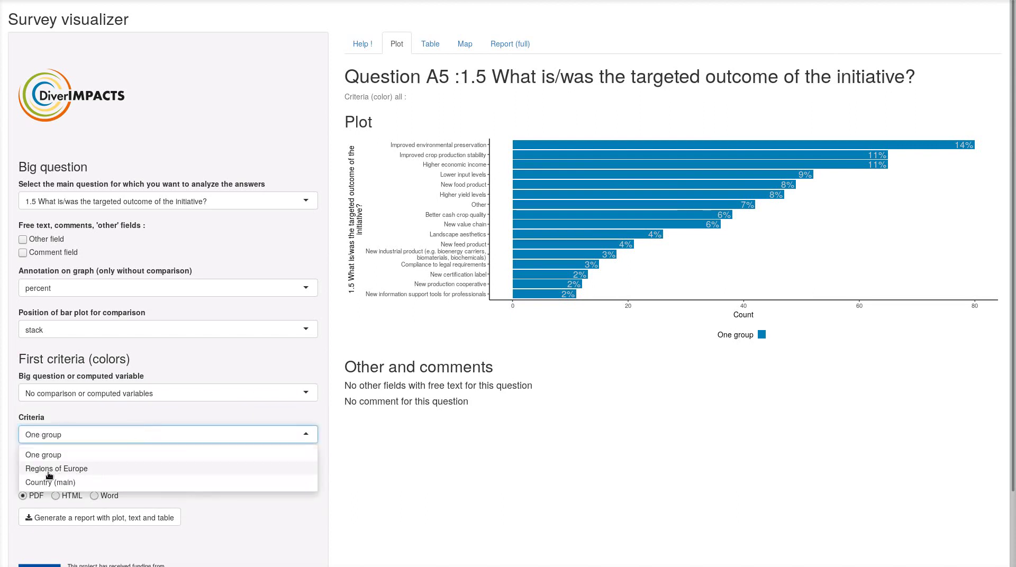
left_click(82, 470)
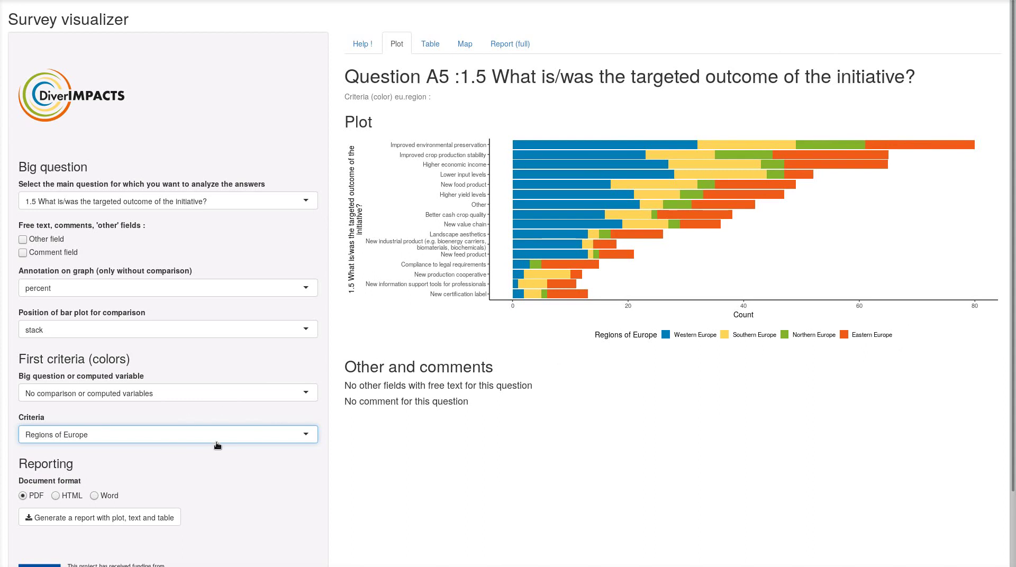
- Compare with the ungrouped plot by setting the criterion to One group and back to Regions of Europe
left_click(255, 437)
left_click(208, 455)
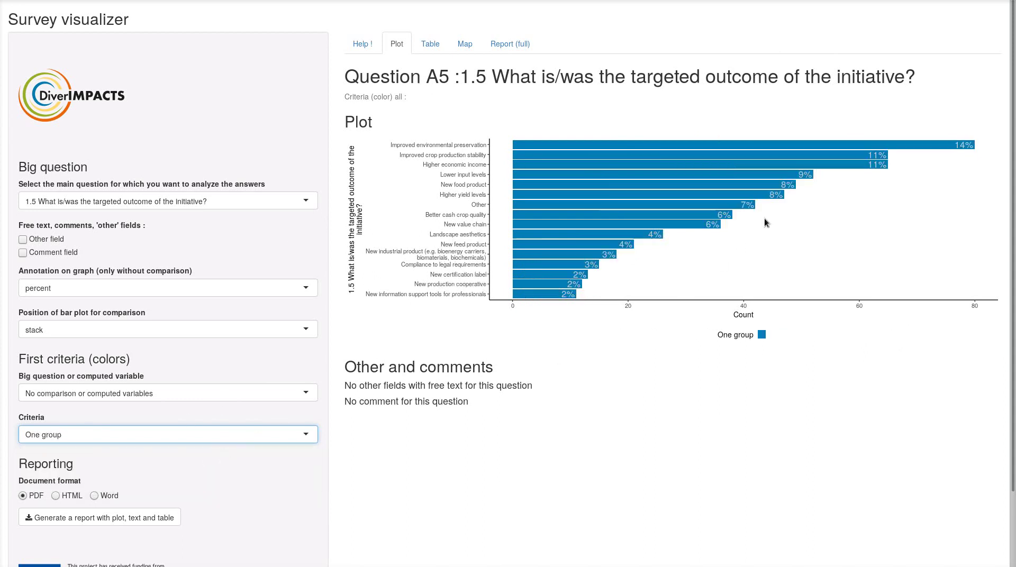
left_click(148, 436)
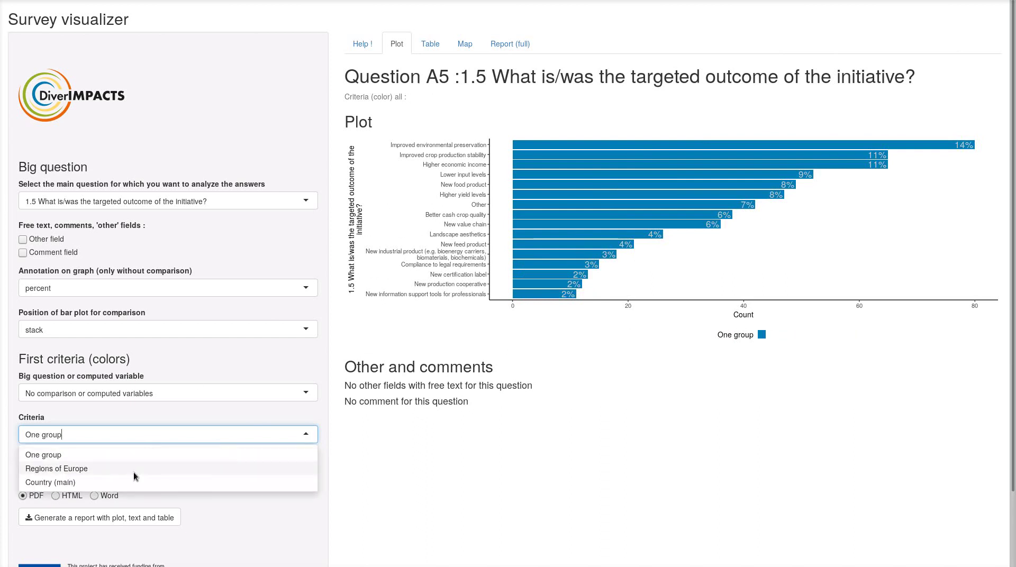
left_click(135, 469)
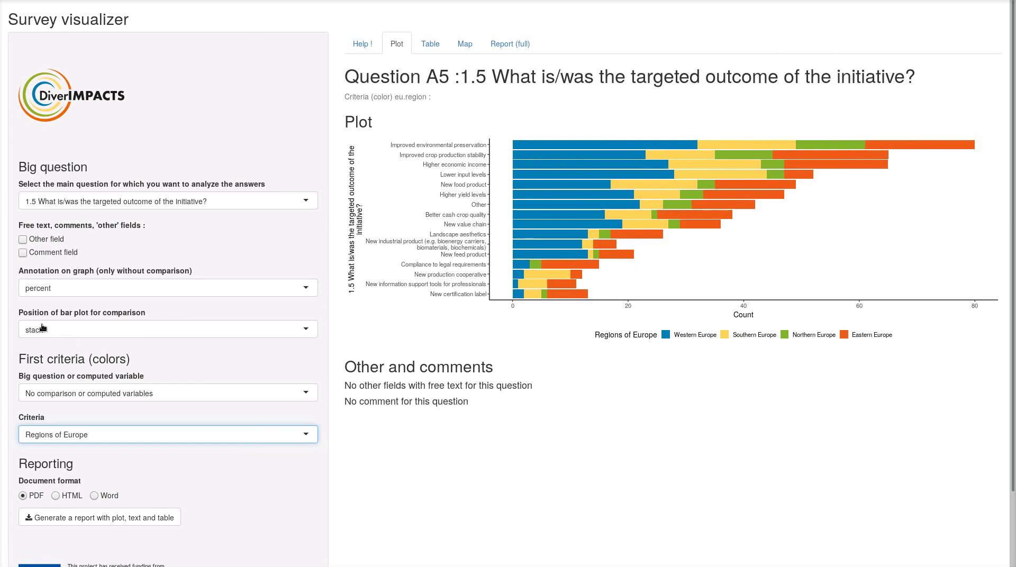
- Compare the fill and stack bar positions for the regional comparison, ending with fill
left_click(137, 328)
left_click(109, 364)
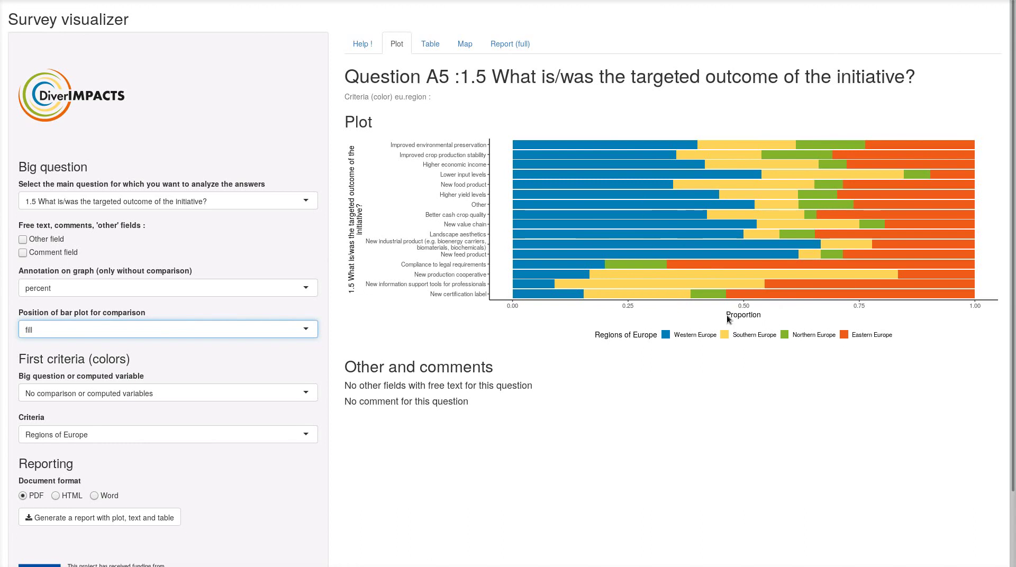
left_click(195, 333)
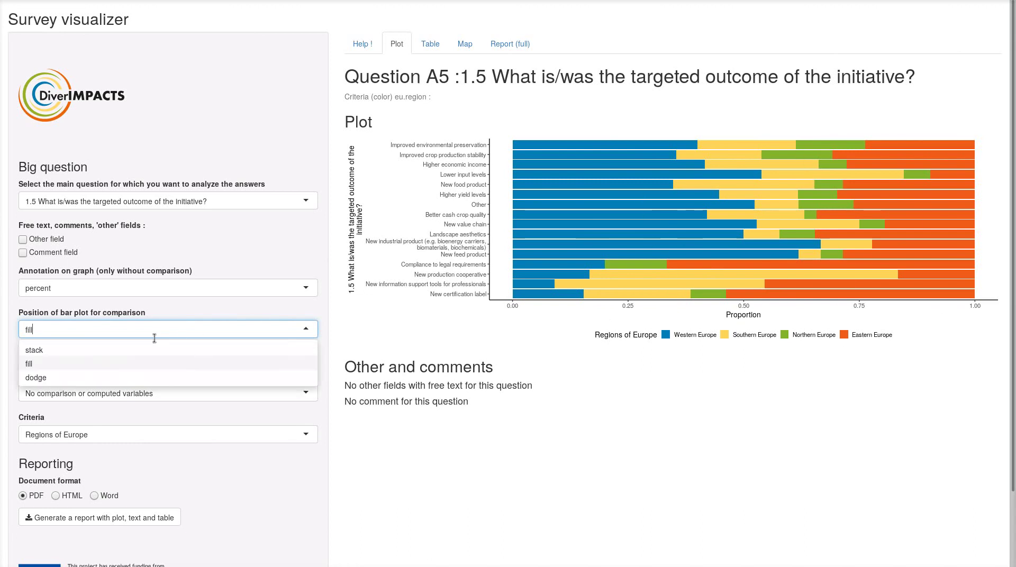
left_click(129, 351)
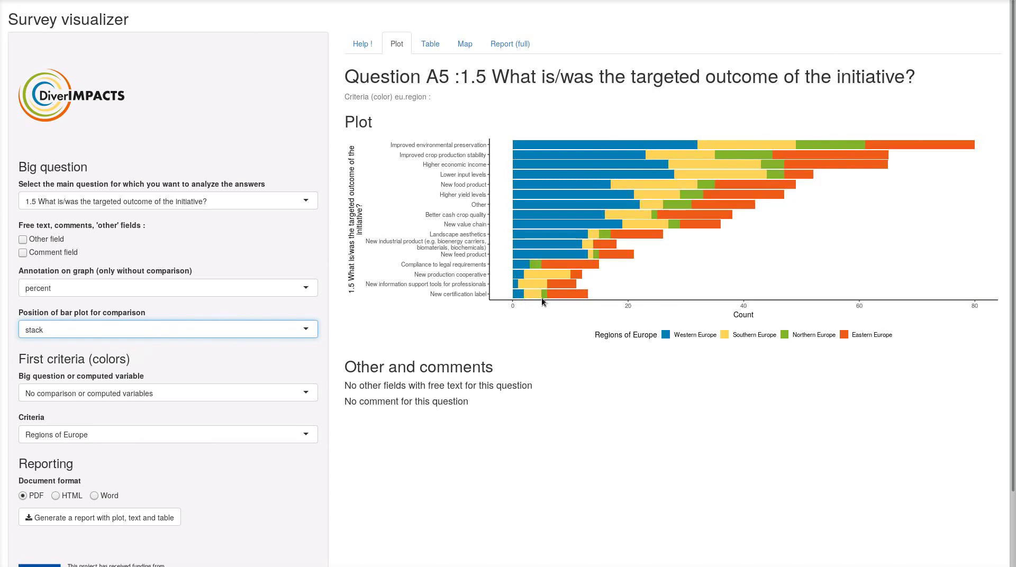
left_click(186, 330)
left_click(177, 364)
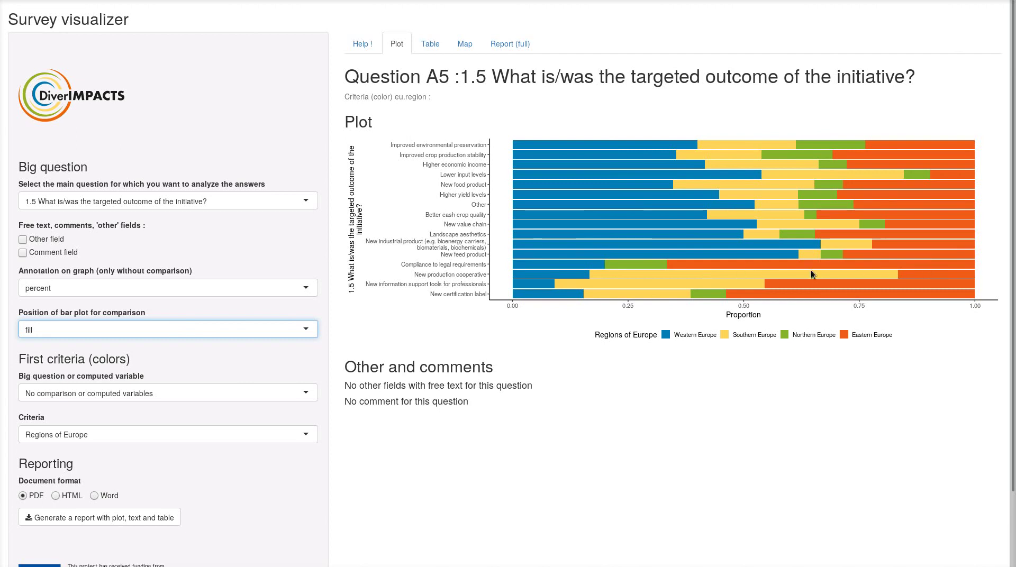
- Try the dodge bar position for the regional comparison, and return it to fill
left_click(156, 337)
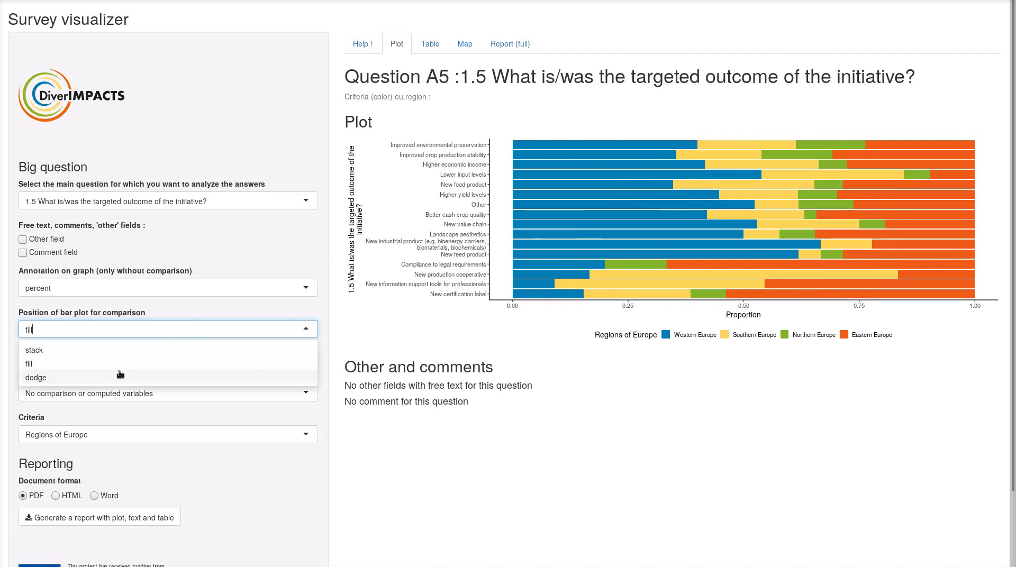
left_click(91, 377)
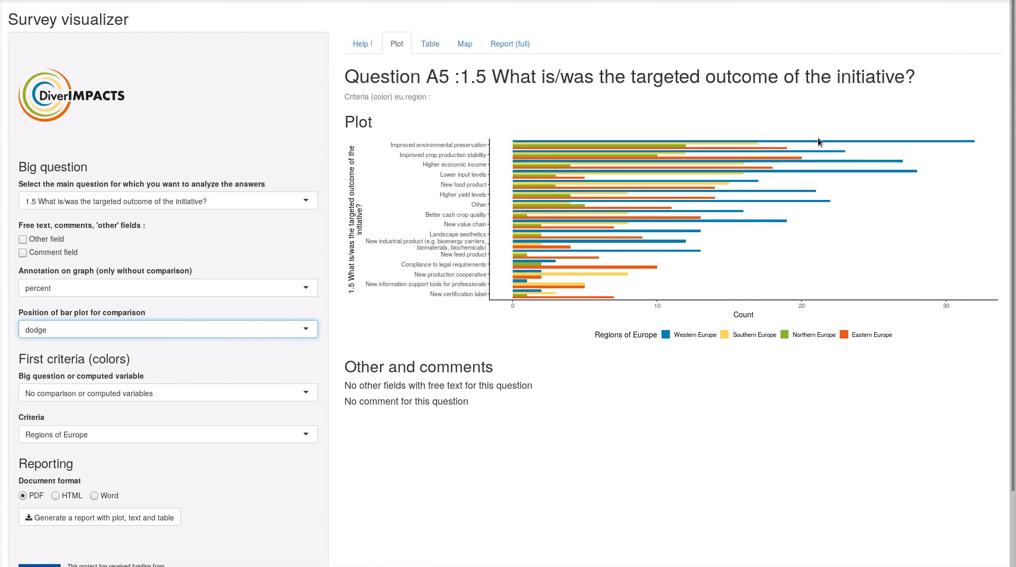
left_click(134, 329)
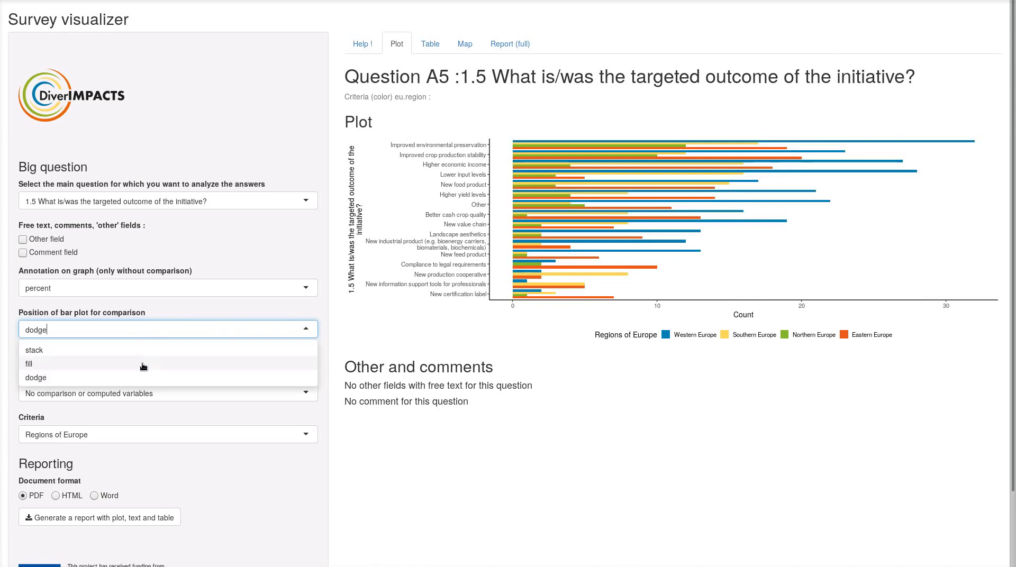
left_click(145, 363)
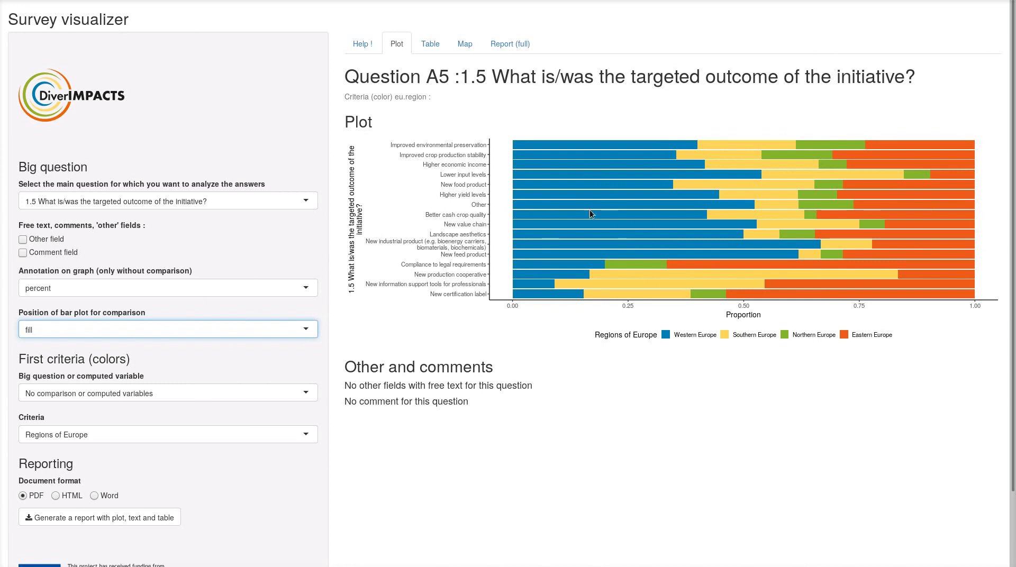
- Plot question 3.4.1 on the most important agronomic drawbacks, and set the bar position to stack
left_click(317, 200)
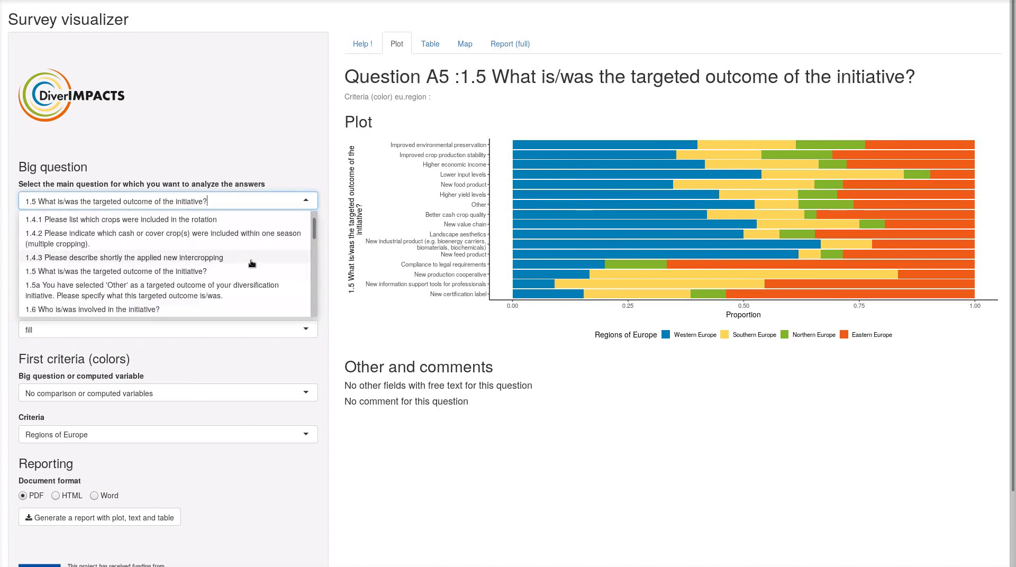
scroll(235, 262, "down", 5)
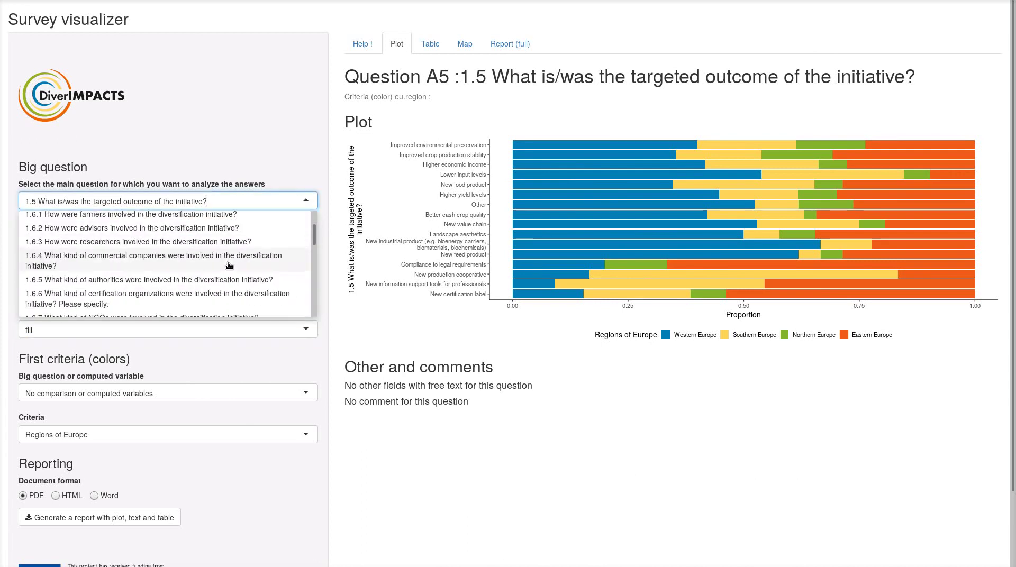
scroll(236, 259, "down", 5)
scroll(284, 270, "down", 5)
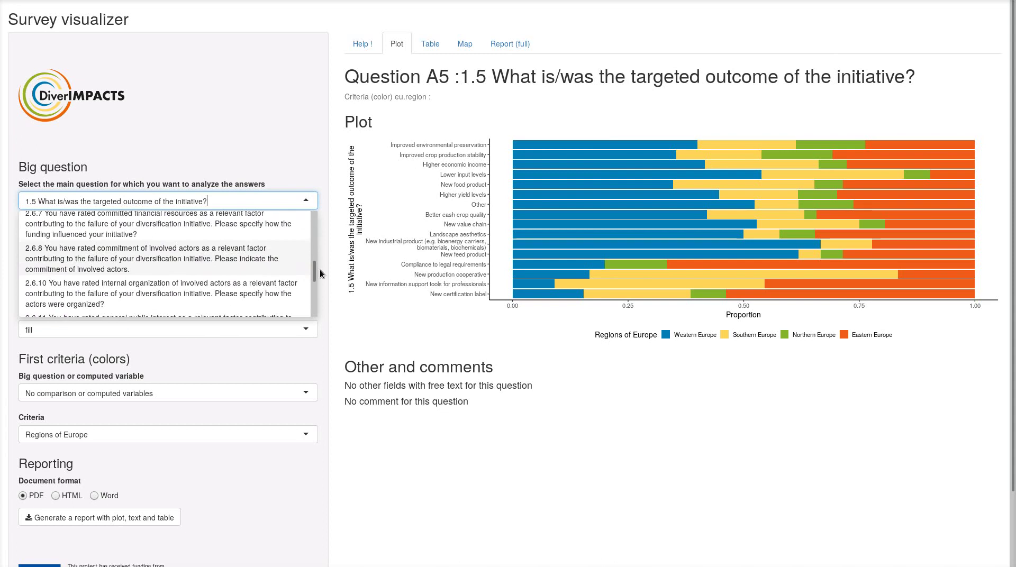
scroll(314, 271, "down", 5)
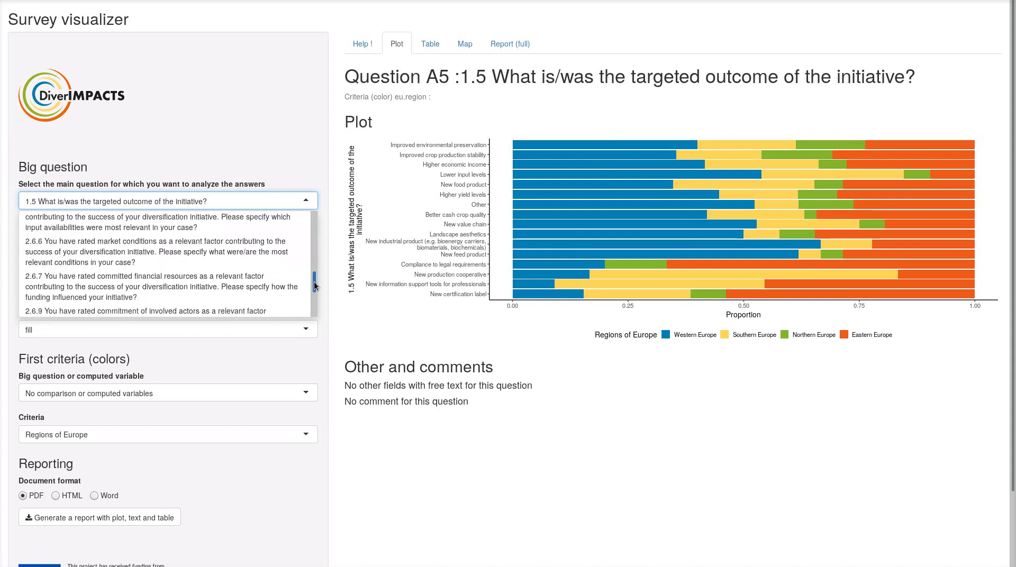
scroll(267, 278, "down", 3)
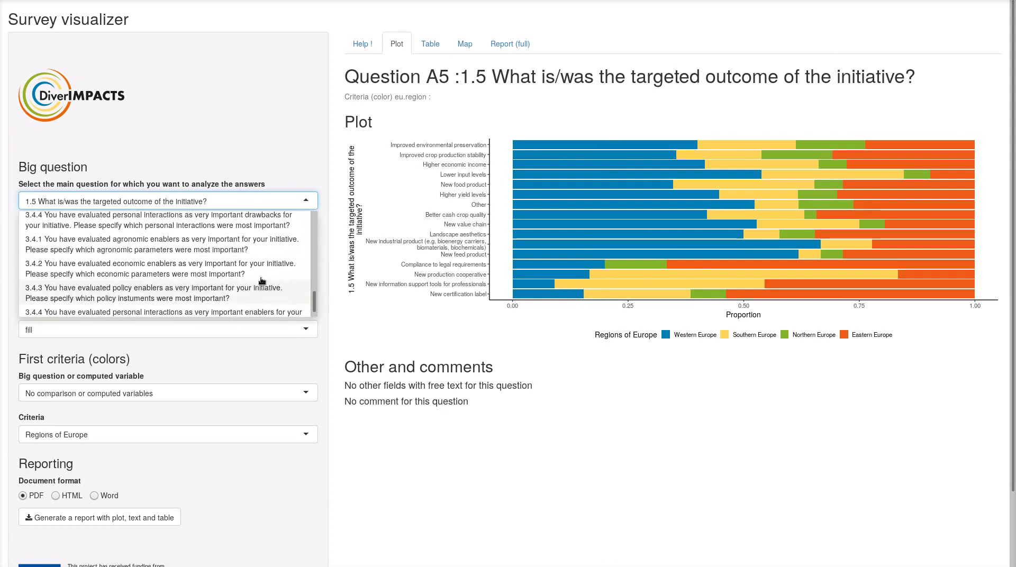
scroll(202, 282, "up", 3)
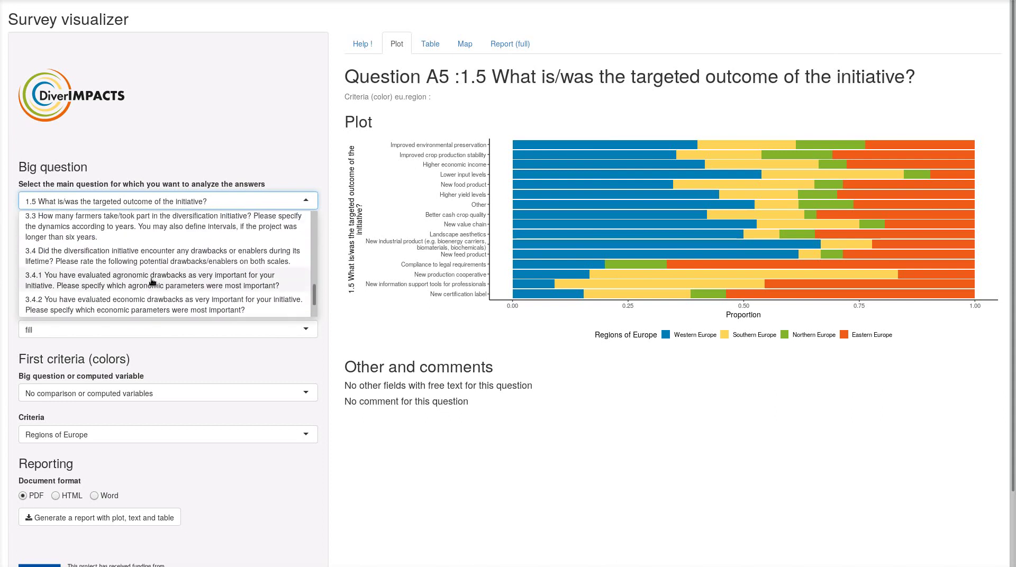
left_click(101, 283)
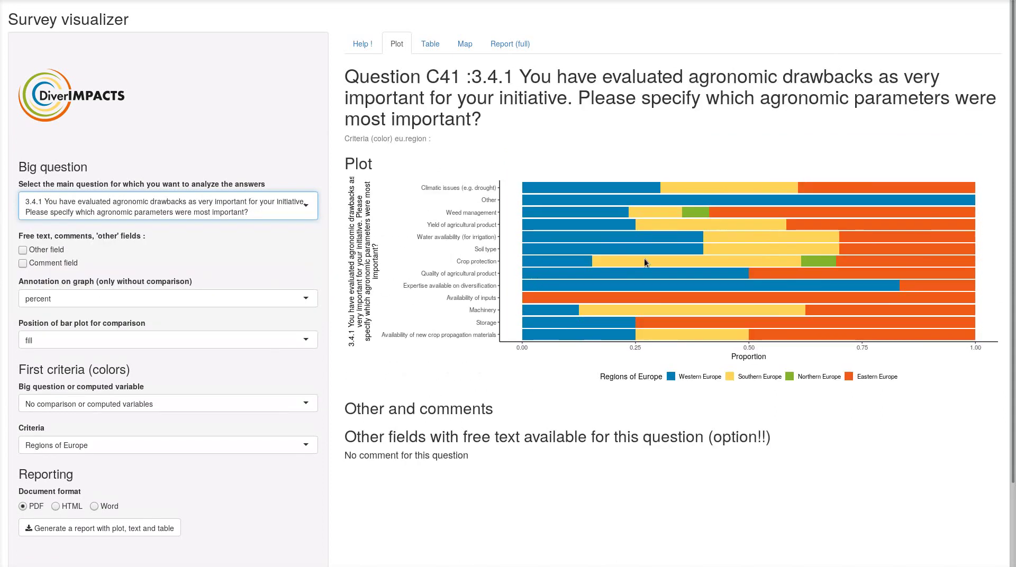
left_click(91, 343)
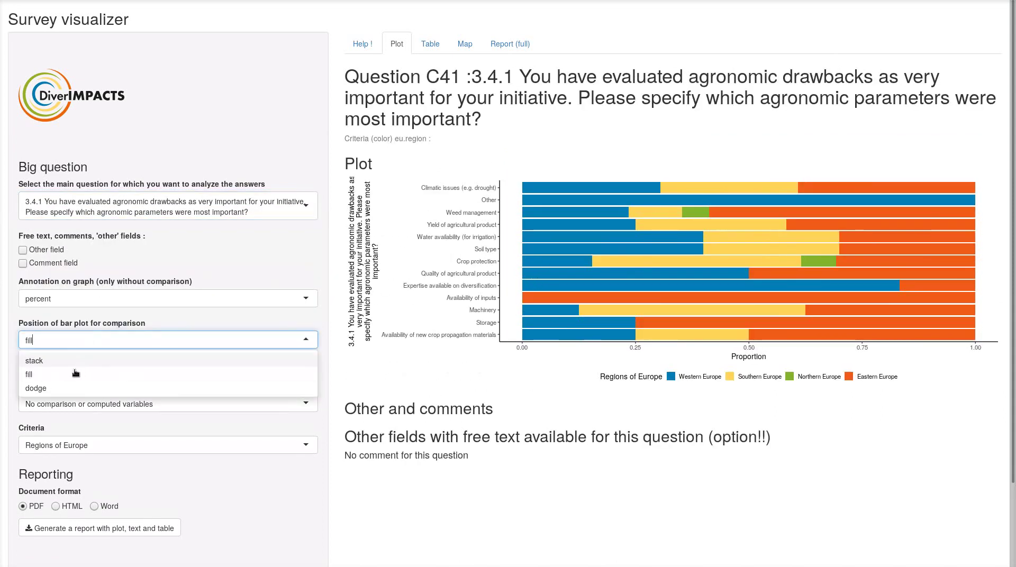
left_click(58, 361)
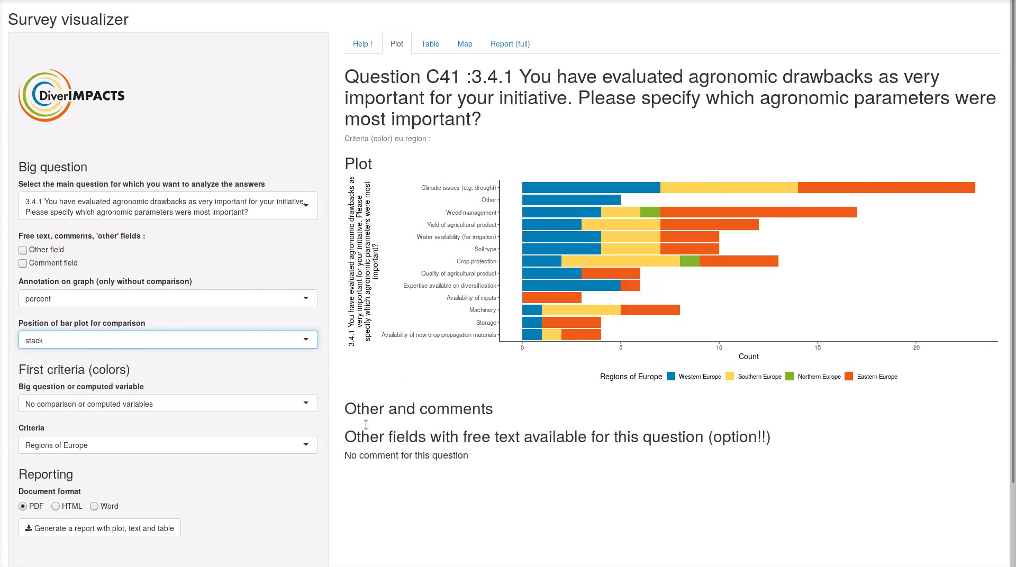
- Compare question 3.4.1 with and without the other field, and leave its free-text answers displayed for reading
left_click(46, 253)
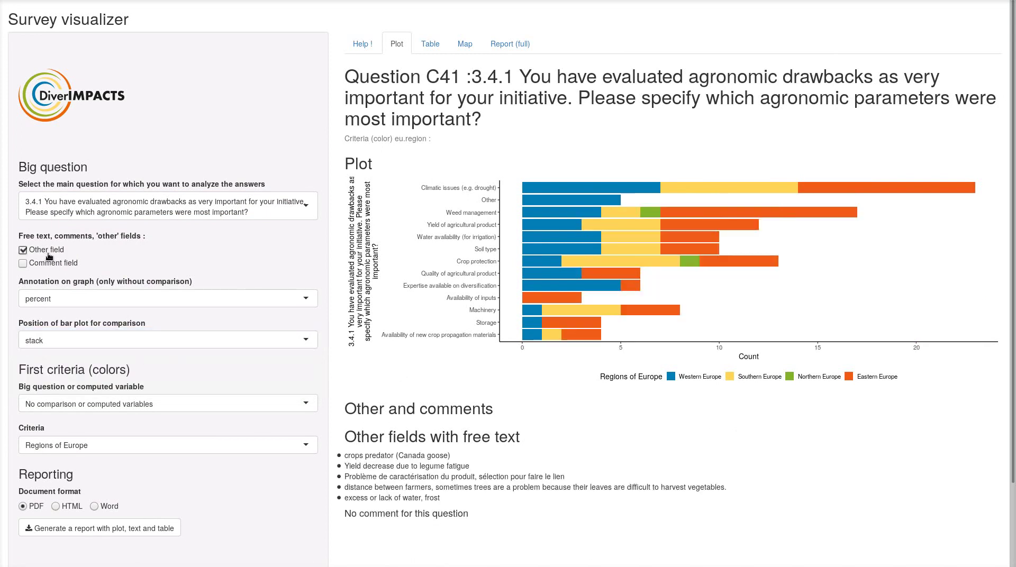
left_click_drag(343, 436, 787, 439)
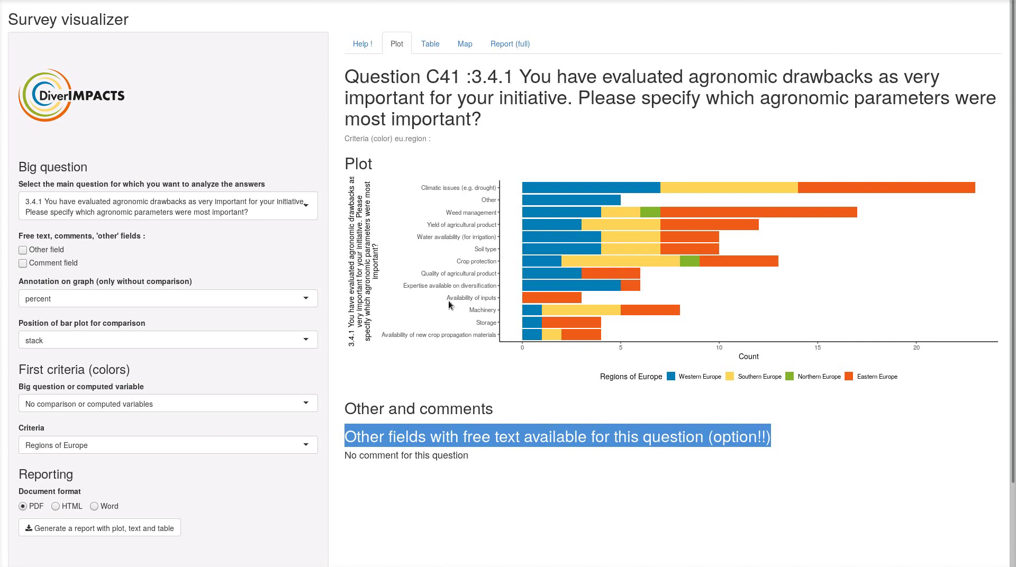
left_click(22, 251)
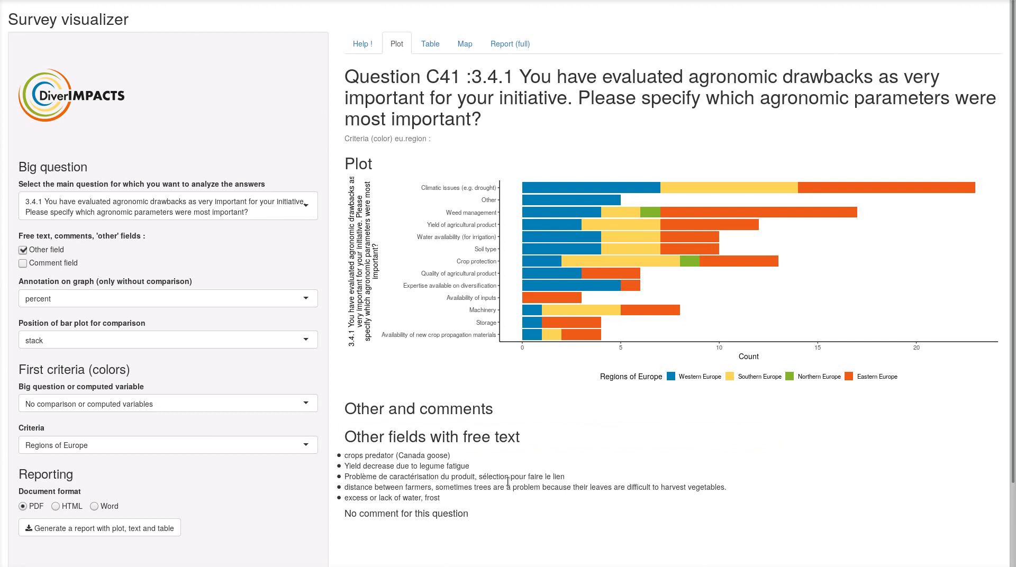
left_click_drag(431, 498, 344, 457)
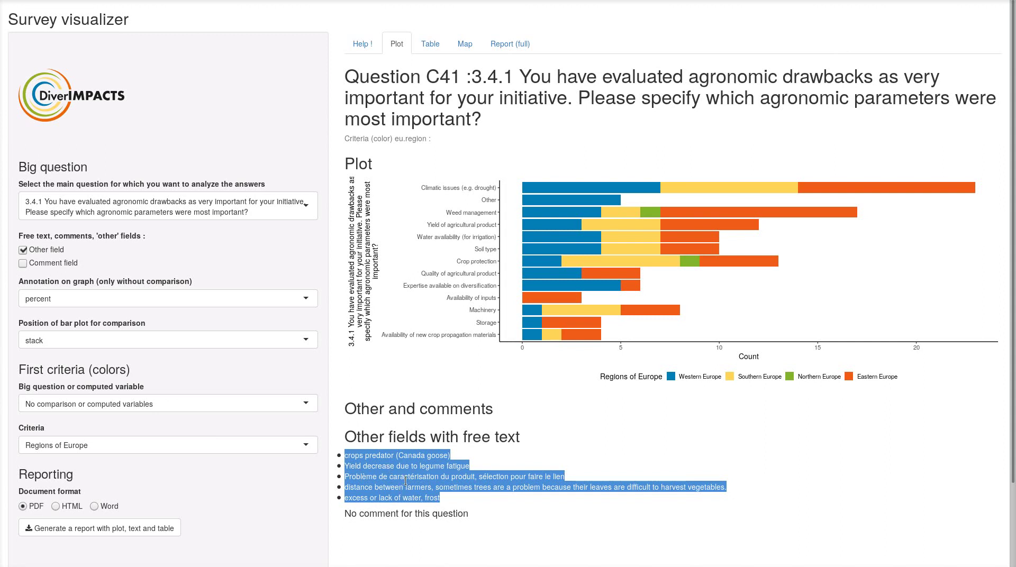
left_click(451, 478)
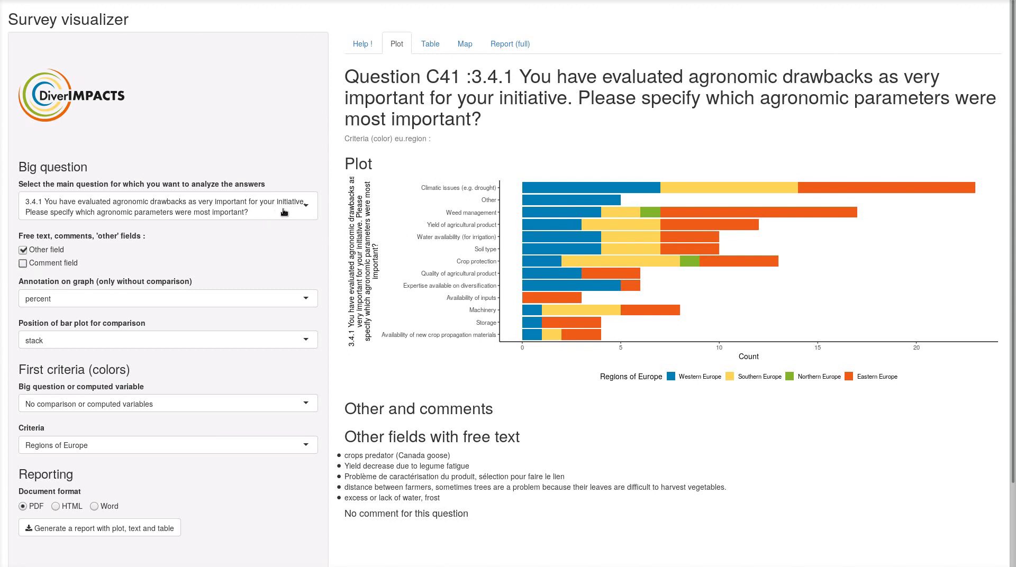
- Display the answers to question 1.4.3 describing the applied new intercropping
left_click(306, 210)
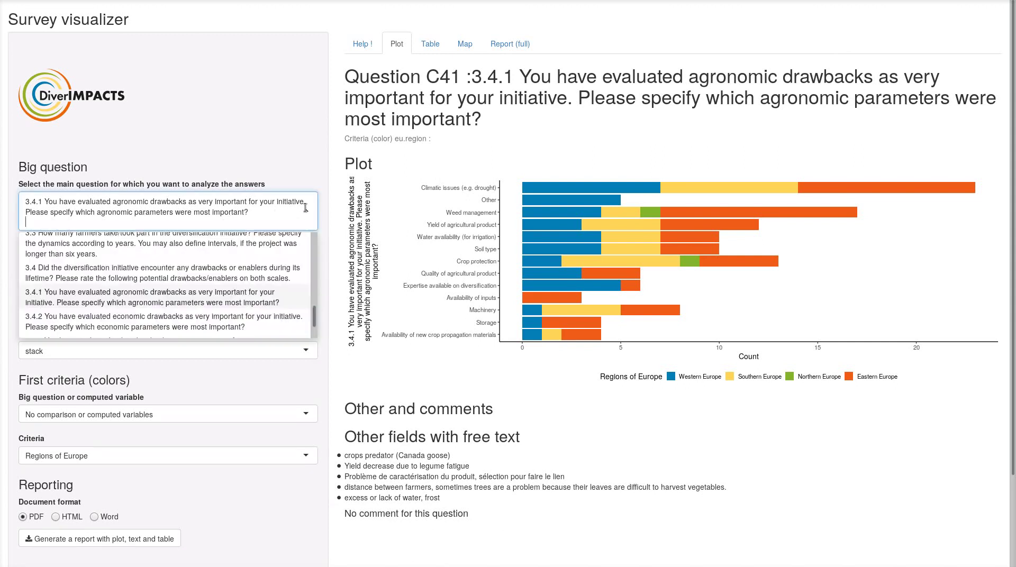
scroll(253, 275, "up", 5)
scroll(252, 275, "up", 5)
scroll(242, 280, "up", 3)
scroll(240, 278, "up", 5)
scroll(241, 276, "up", 5)
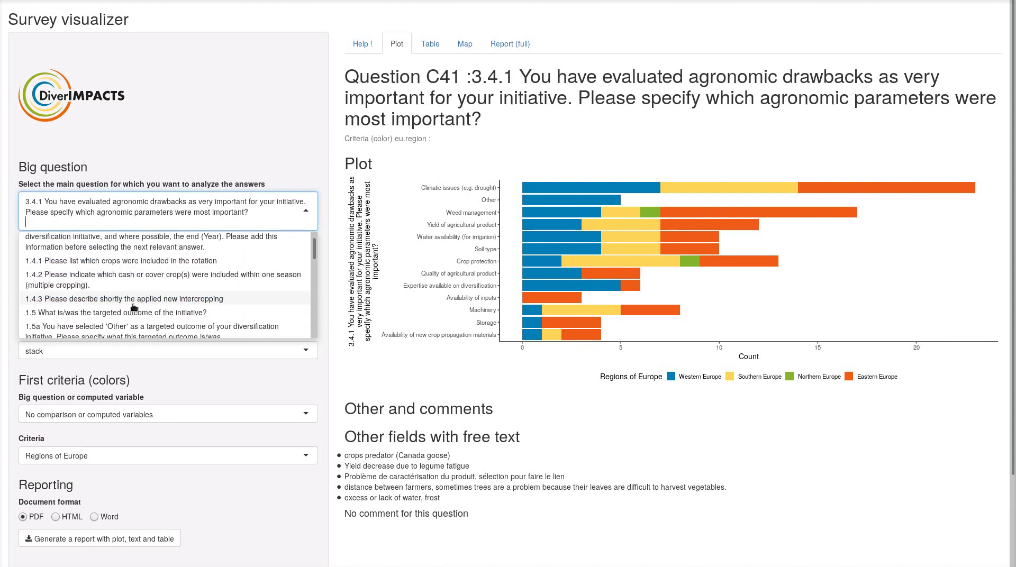
left_click(133, 299)
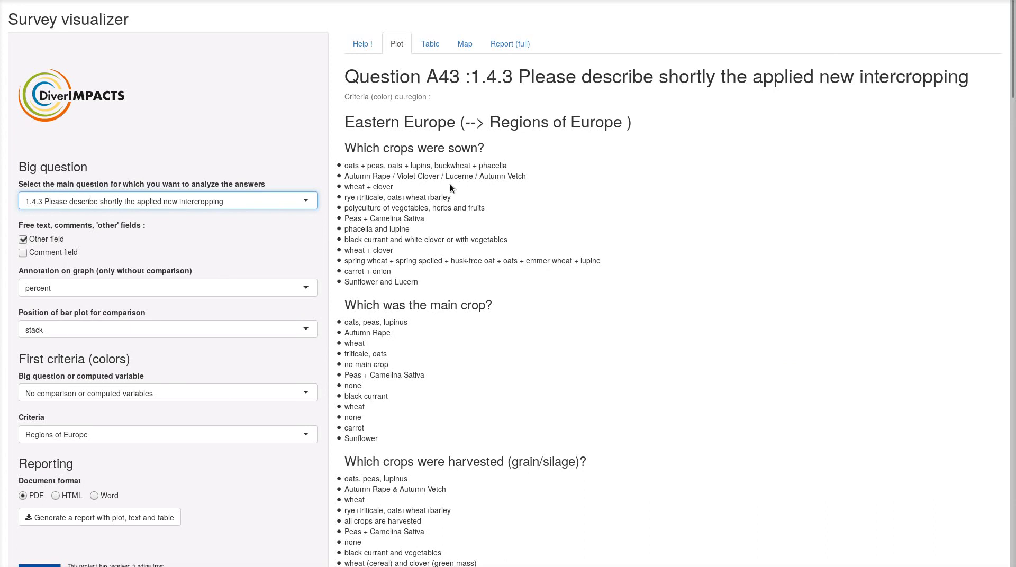
- Examine the intercropping answers region by region, from Eastern to Western Europe, including the sown crops, sowing design and density
scroll(541, 254, "down", 20)
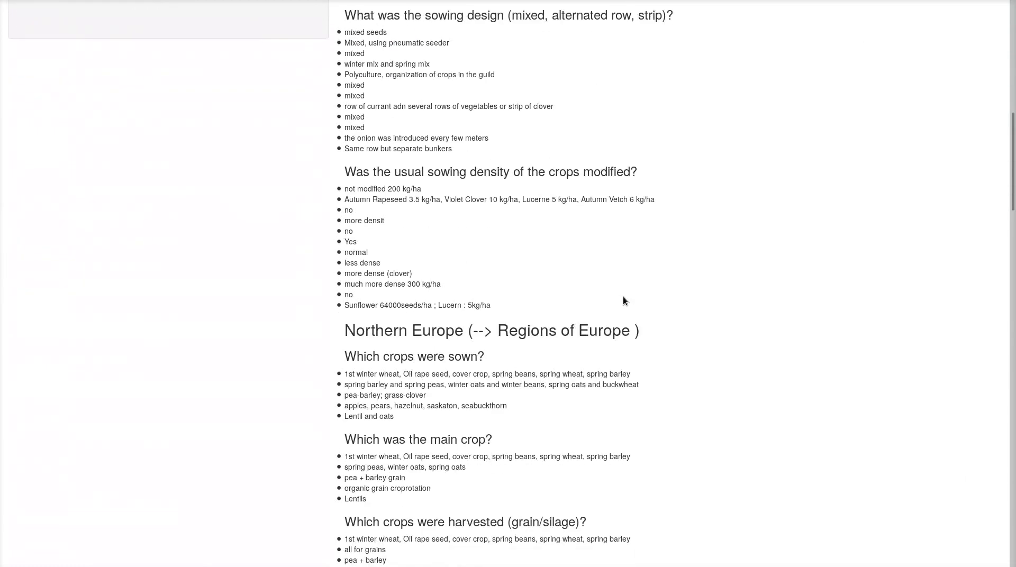
scroll(599, 236, "down", 10)
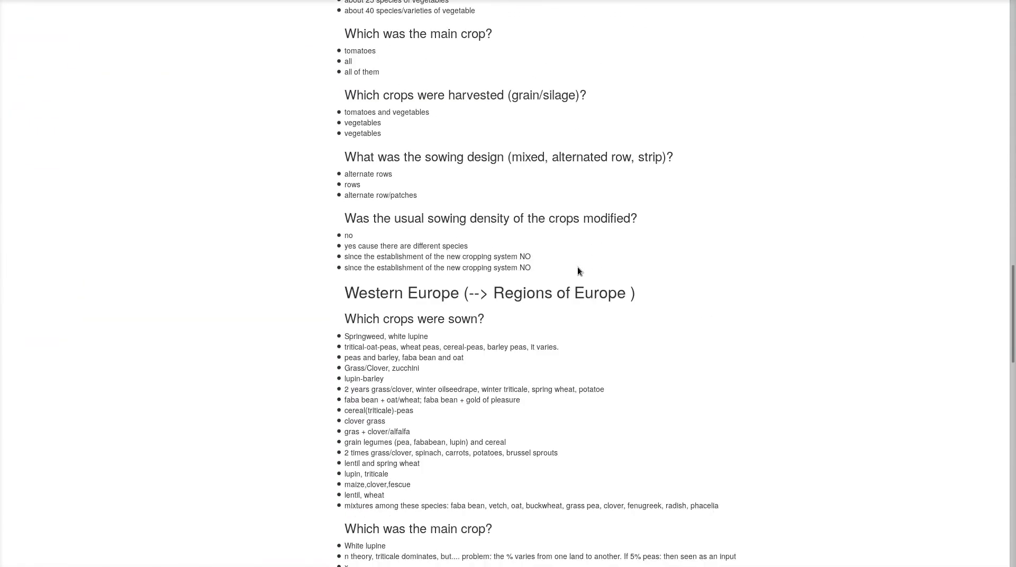
scroll(417, 222, "up", 7)
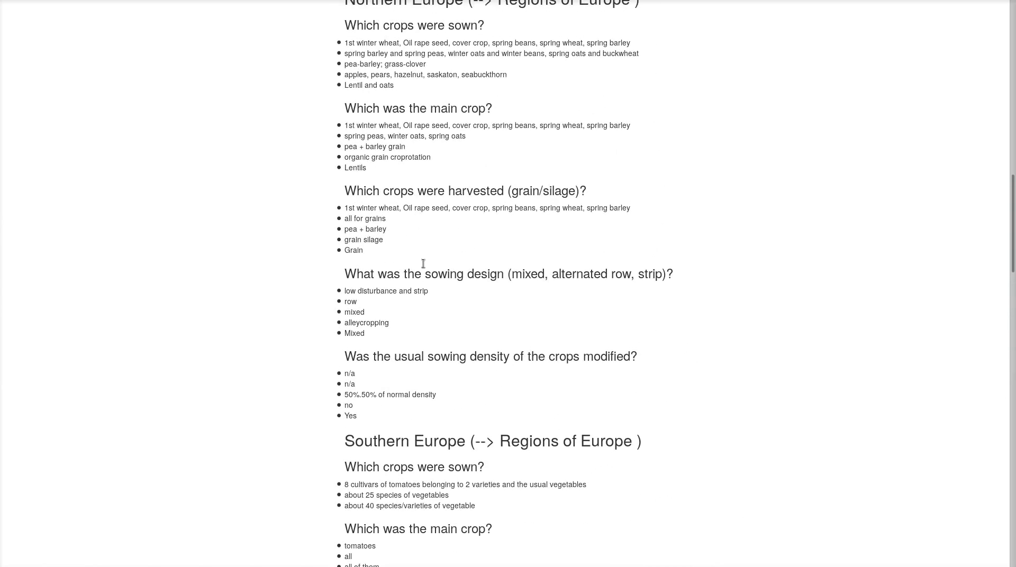
scroll(418, 259, "up", 14)
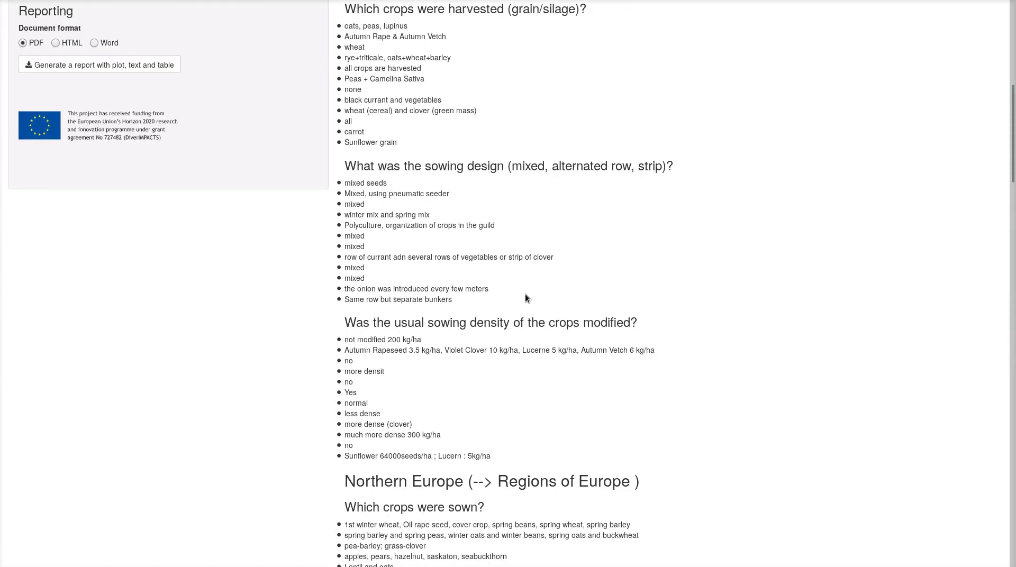
scroll(431, 127, "up", 4)
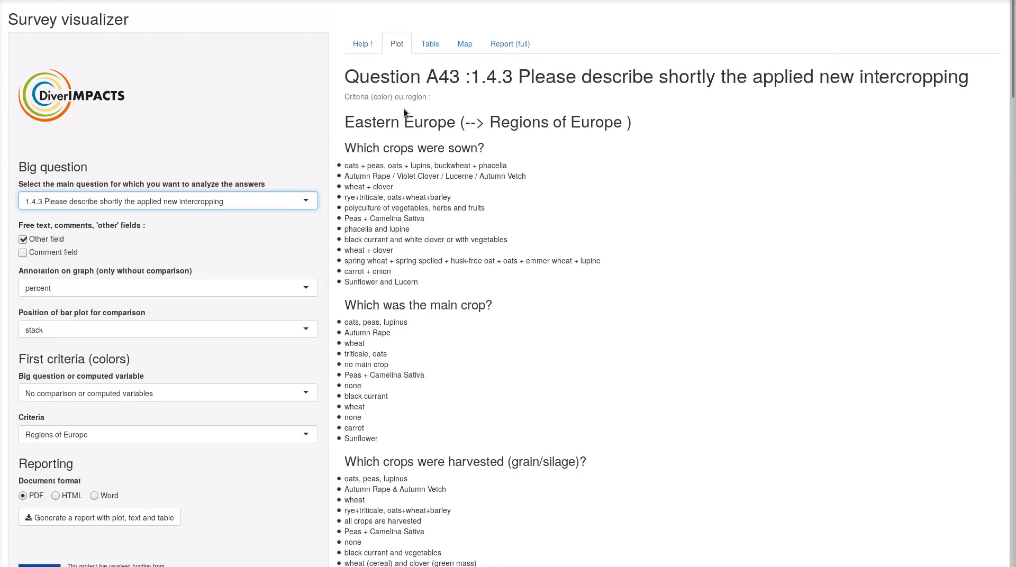
left_click_drag(345, 124, 599, 141)
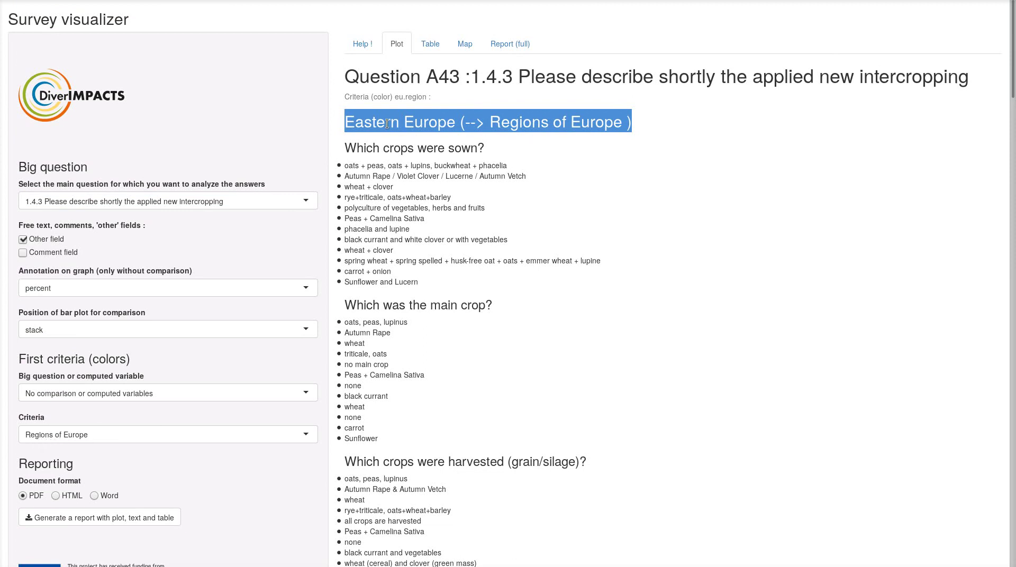
scroll(411, 189, "down", 10)
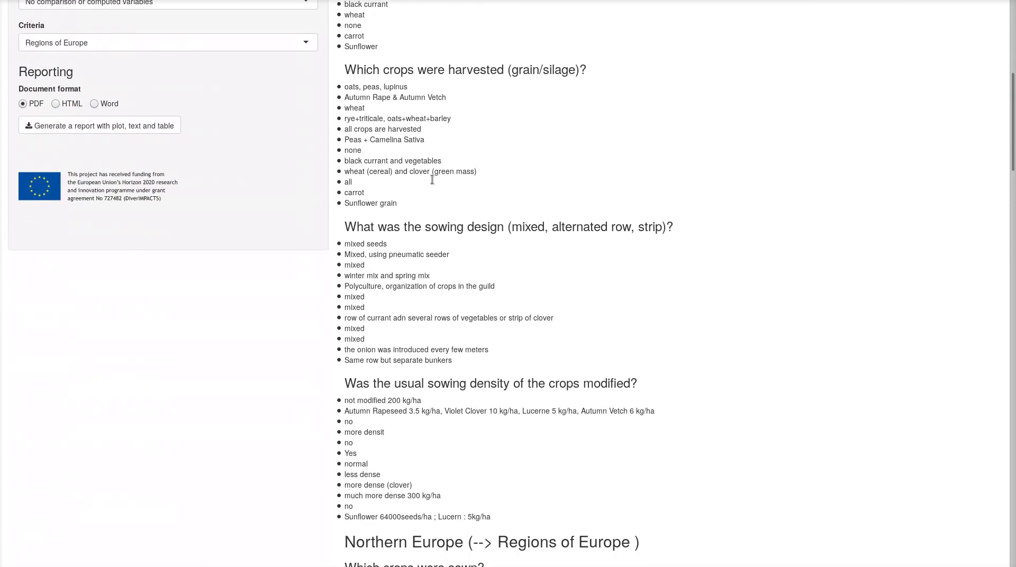
left_click_drag(345, 361, 519, 362)
scroll(653, 240, "down", 12)
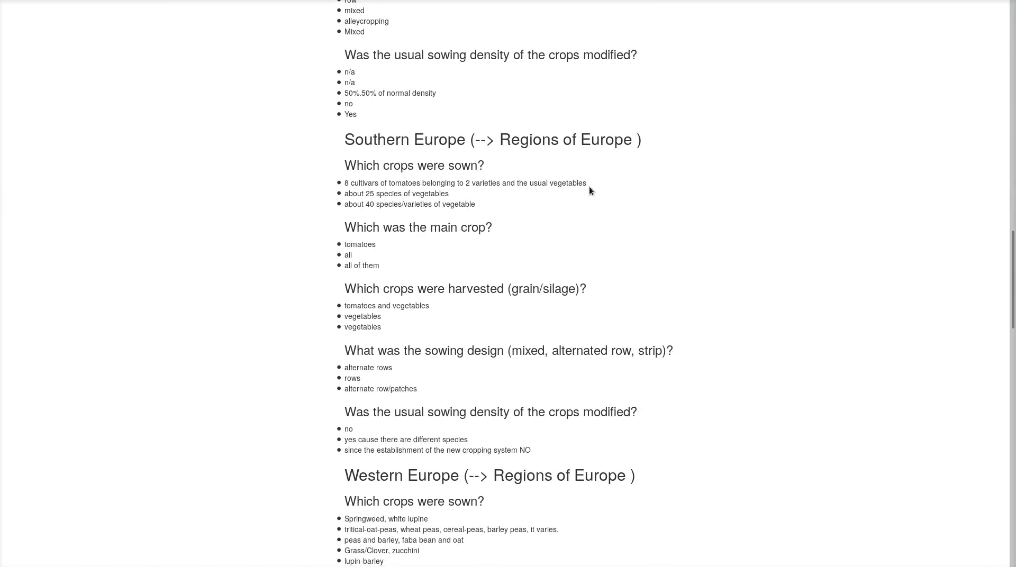
scroll(561, 222, "down", 10)
scroll(566, 271, "up", 4)
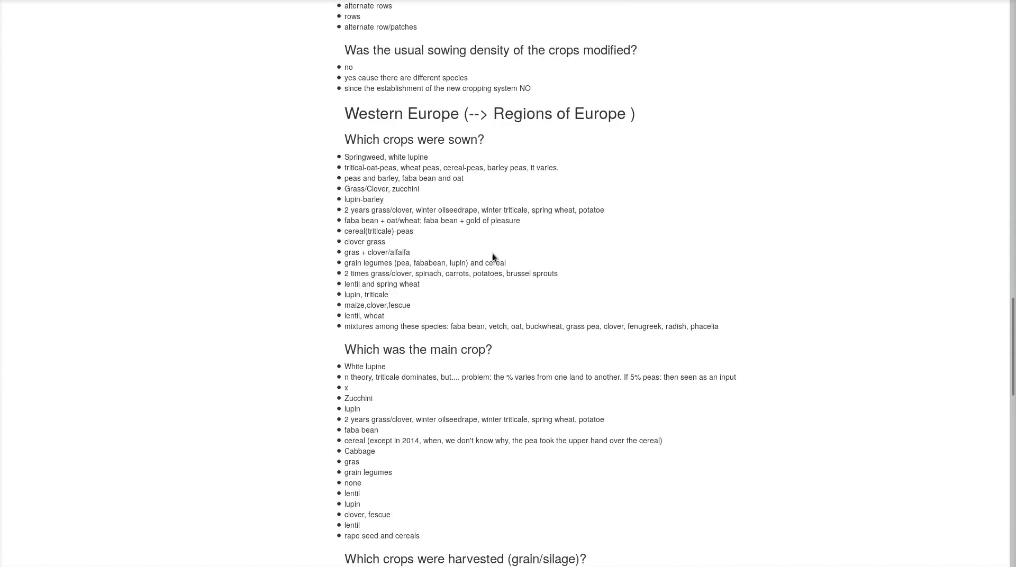
scroll(641, 290, "up", 9)
left_click_drag(1011, 296, 967, 98)
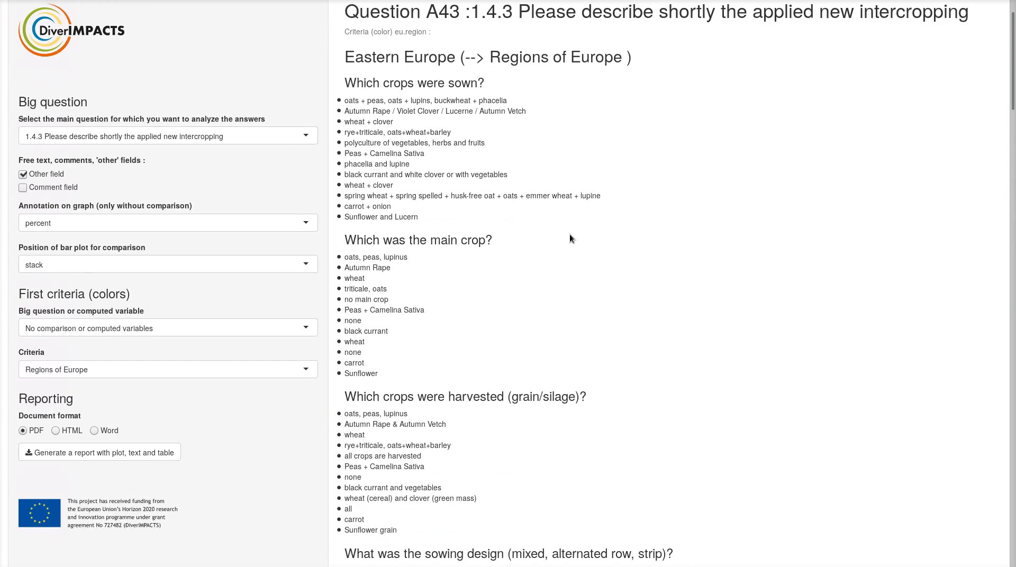
scroll(566, 240, "up", 2)
- Plot question 3.4 on drawbacks and enablers encountered by the diversification initiative, and set the bar position to fill
left_click(292, 200)
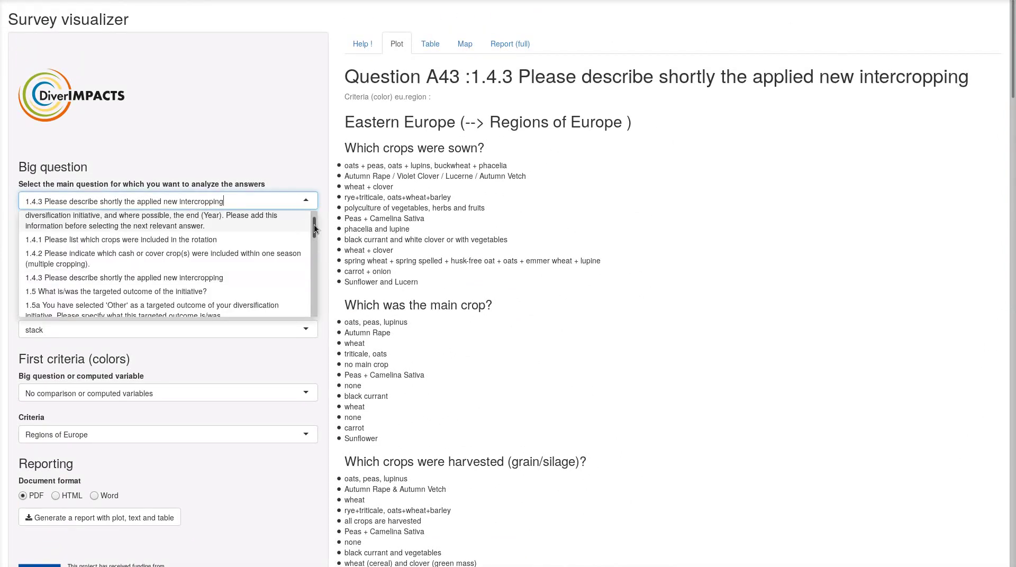
left_click_drag(313, 228, 311, 261)
scroll(311, 259, "down", 3)
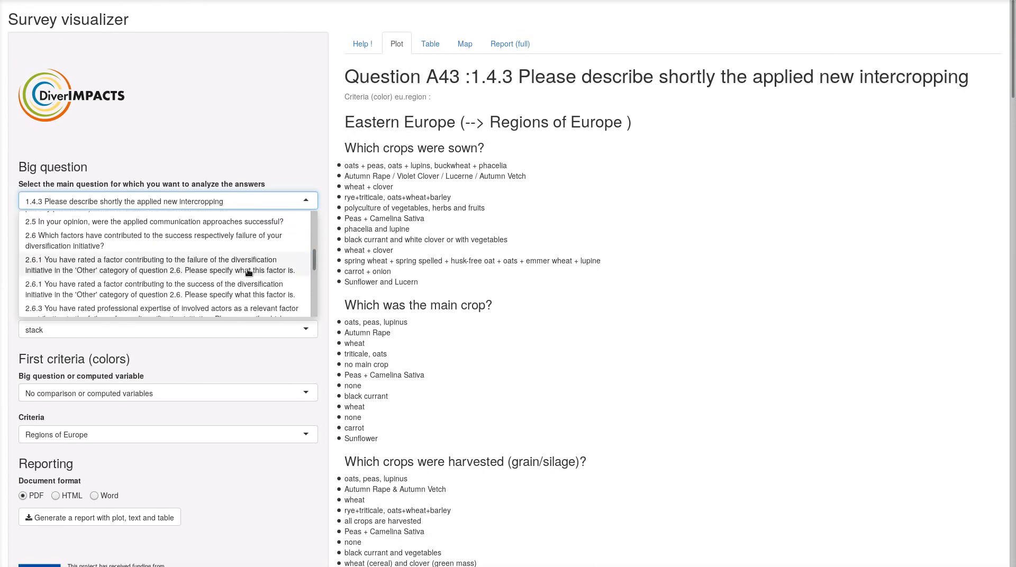
scroll(222, 274, "down", 5)
scroll(218, 274, "down", 10)
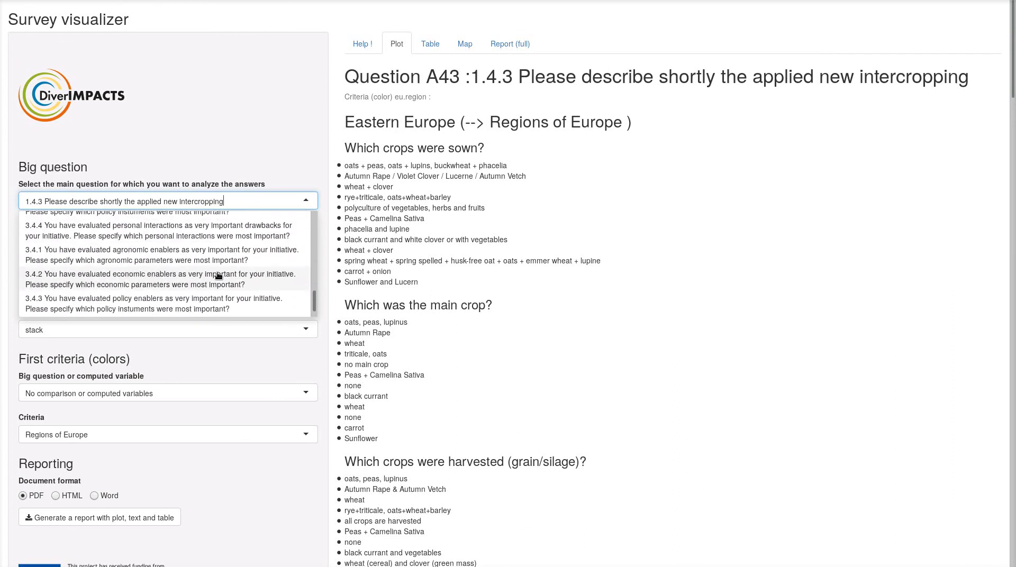
scroll(149, 272, "up", 1)
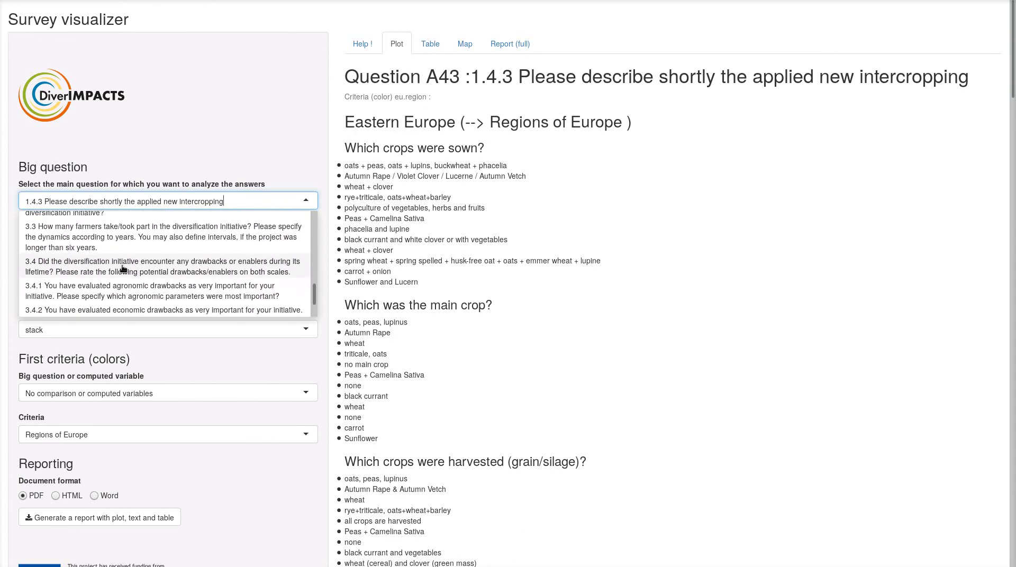
left_click(122, 268)
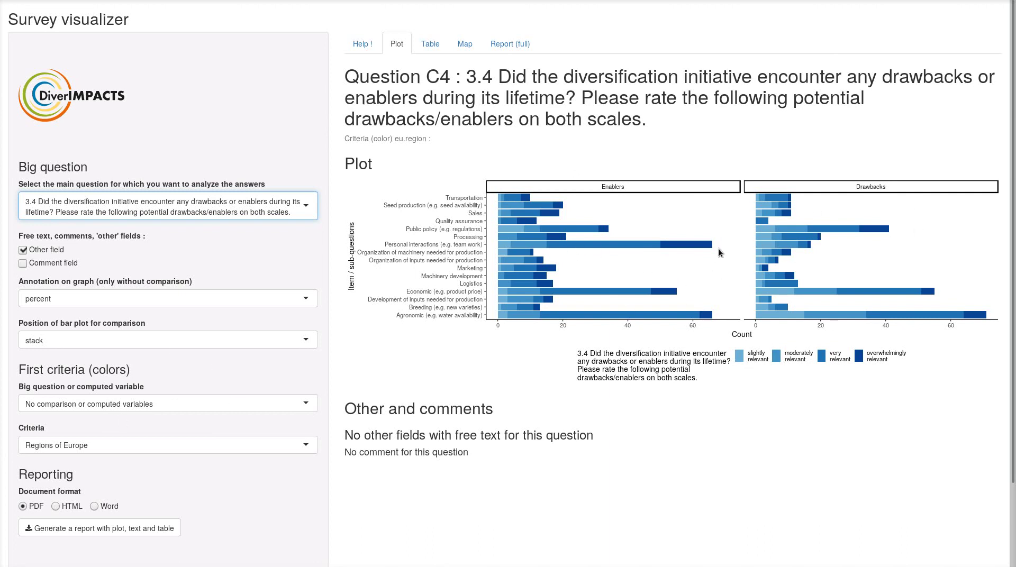
left_click(276, 341)
left_click(169, 380)
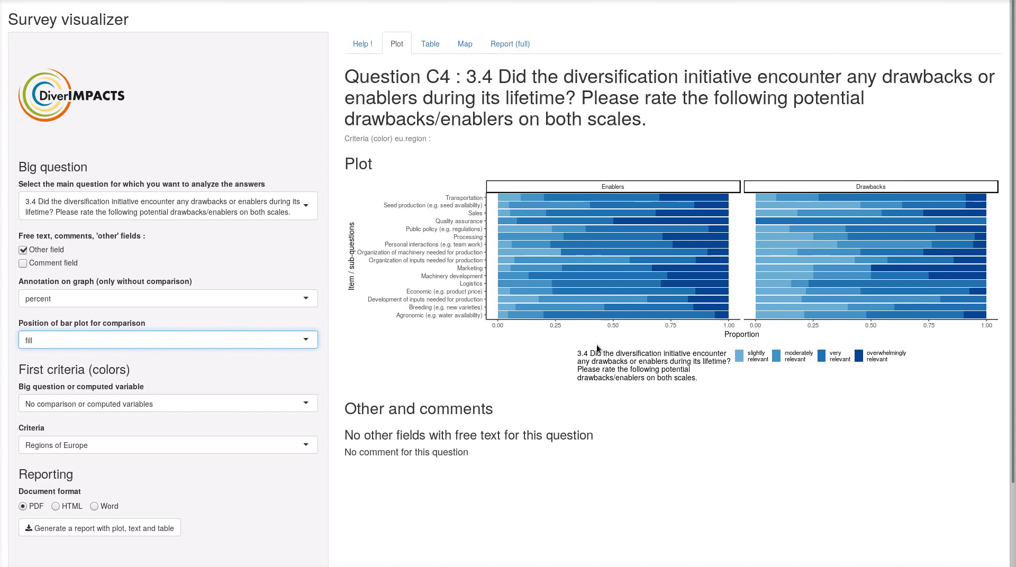
- Switch to the table view and show question 2.6.7 on committed financial resources contributing to success
left_click(253, 202)
left_click(259, 223)
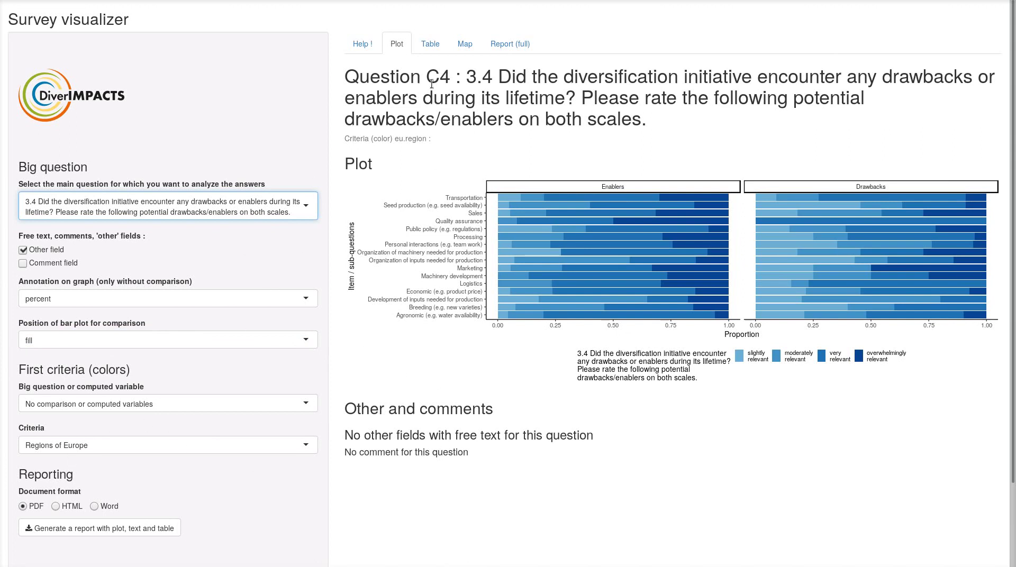
left_click(433, 44)
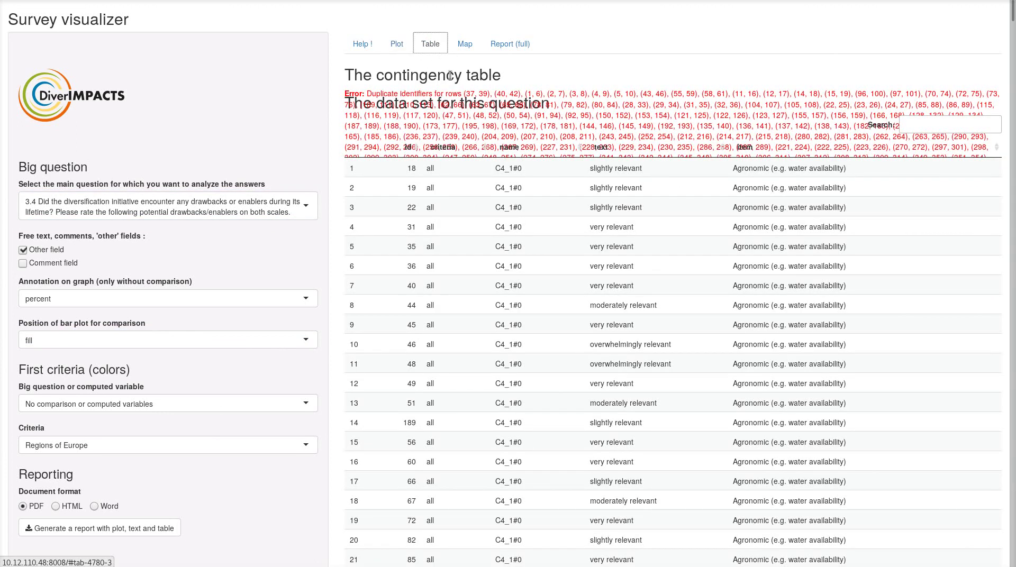
left_click(241, 211)
scroll(233, 265, "up", 2)
left_click(230, 266)
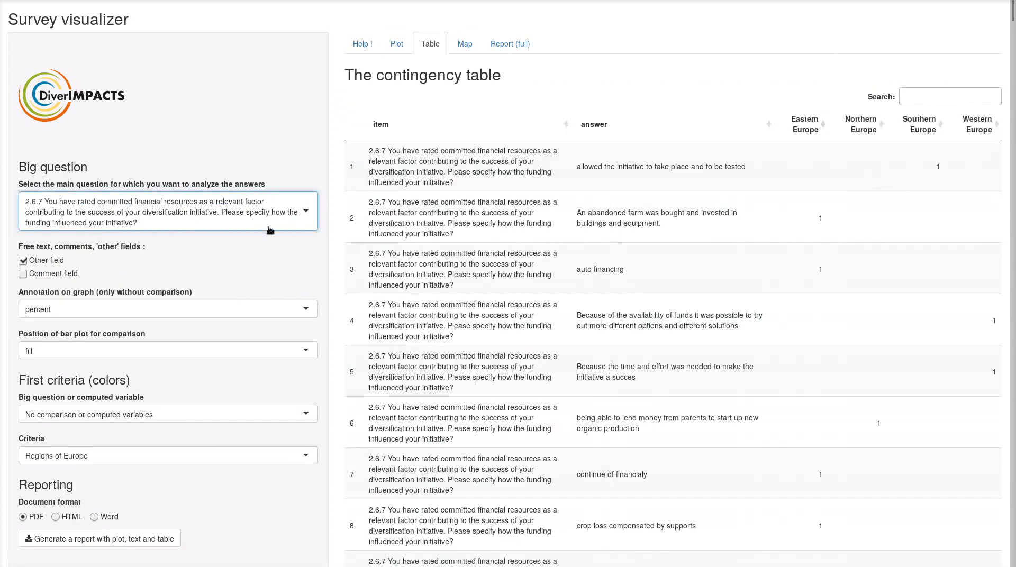
- Show the contingency table for question 1.4 on what is/was done, and set the criterion to One group
left_click(306, 219)
scroll(306, 289, "up", 10)
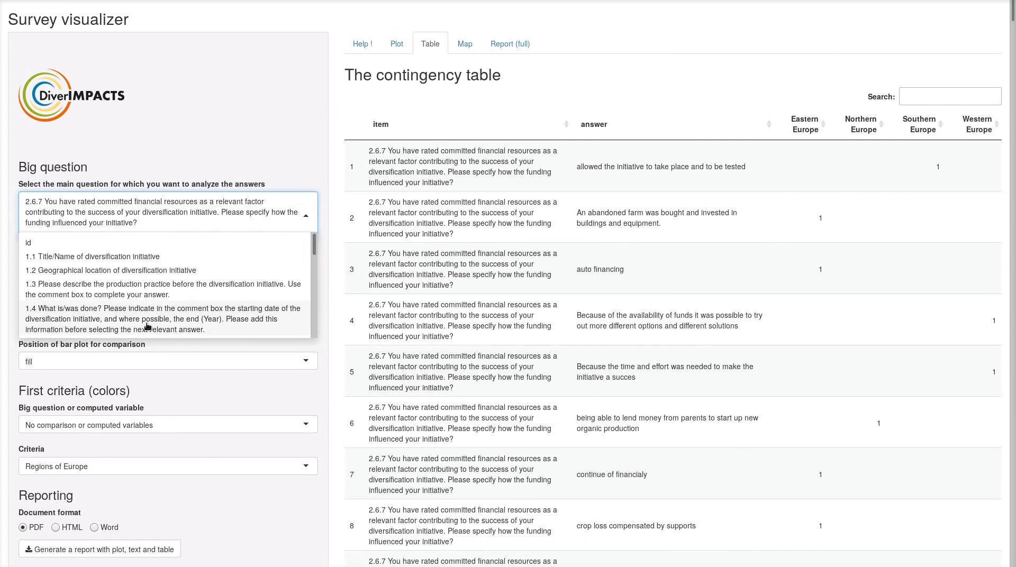
left_click(112, 317)
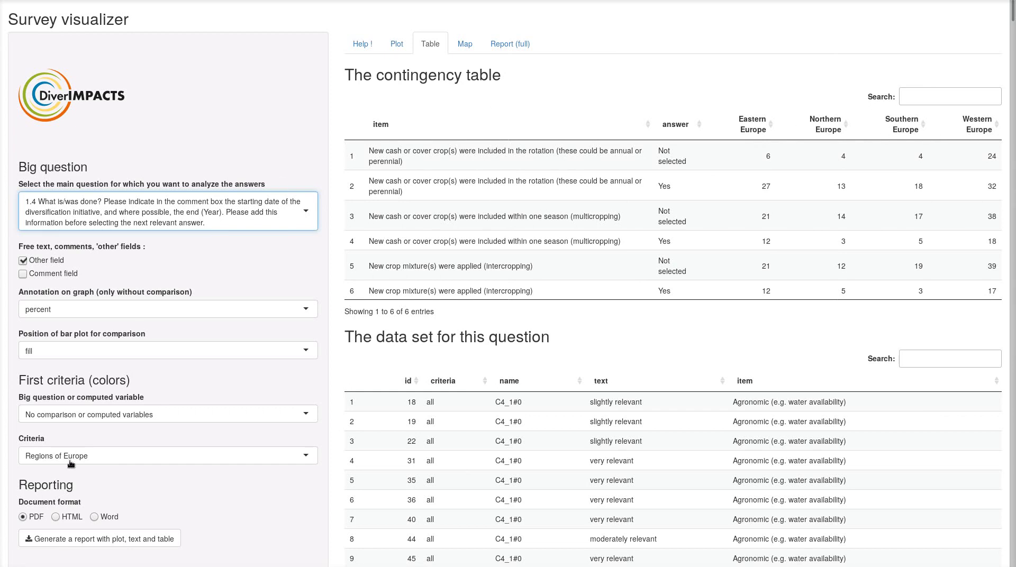
left_click(136, 454)
left_click(132, 476)
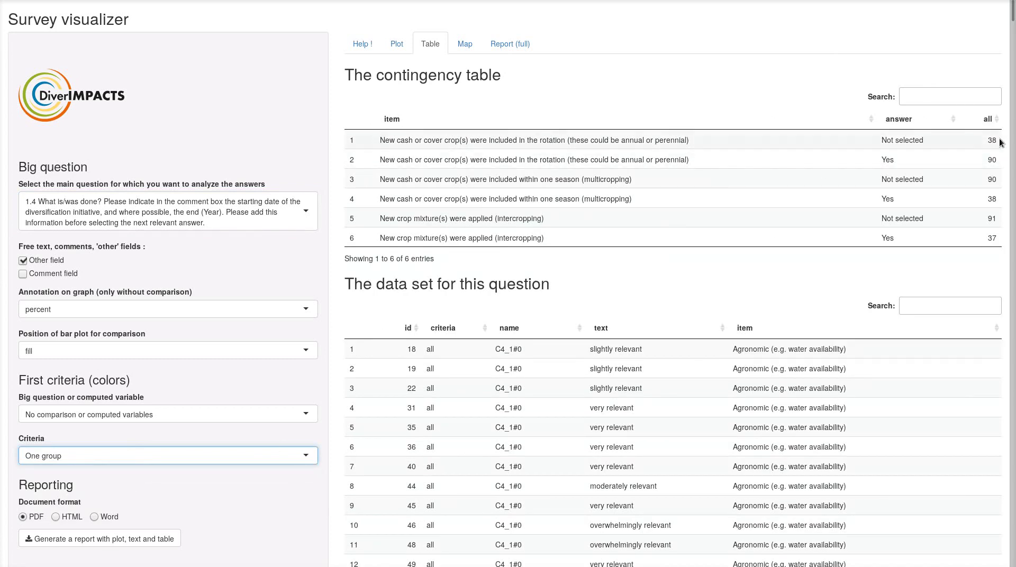
- Return to the plot of question 1.4 and set its bar position to stack
left_click(397, 44)
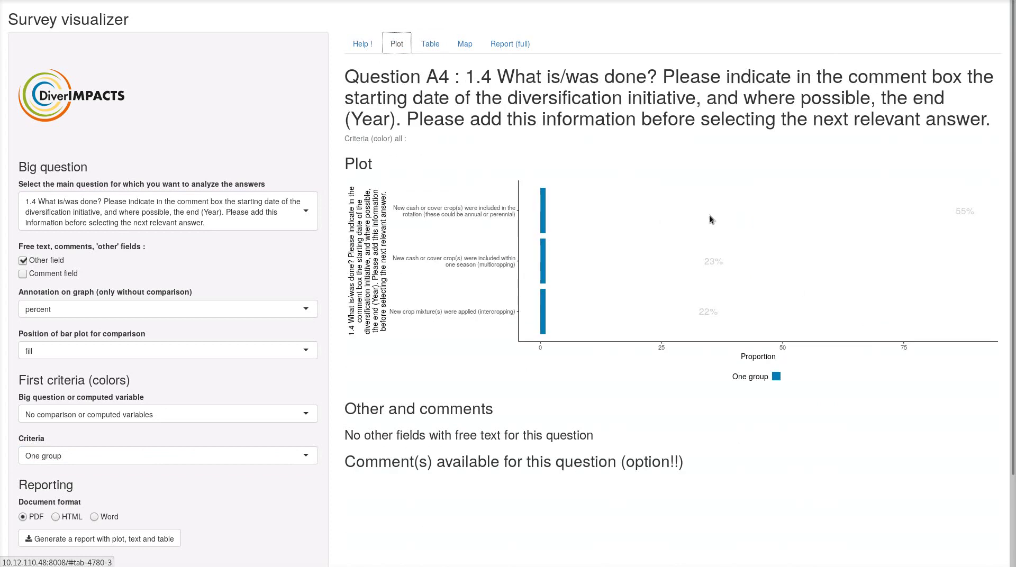
left_click(78, 350)
left_click(78, 371)
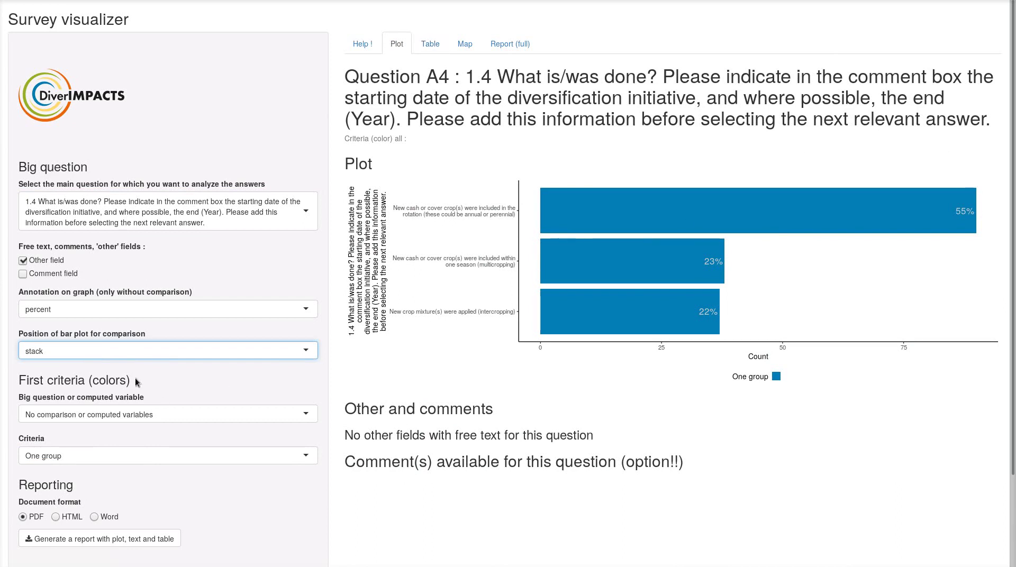
- Try the question 1.4 plot with annotation none, and set the annotation to number
left_click(82, 311)
left_click(79, 328)
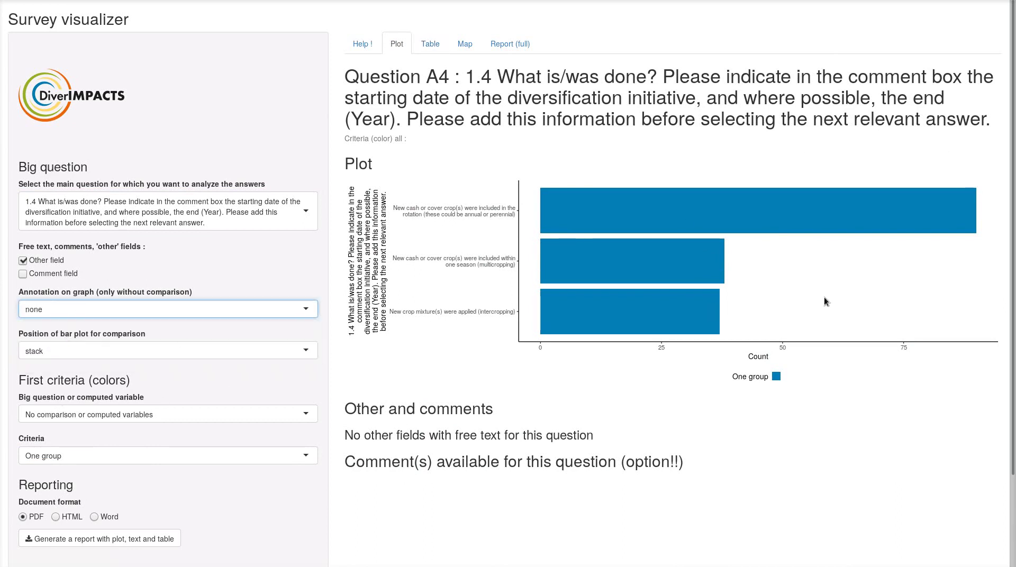
left_click(106, 314)
left_click(72, 342)
- Check the contingency table's Yes count for new cash or cover crops included in the rotation
left_click(430, 44)
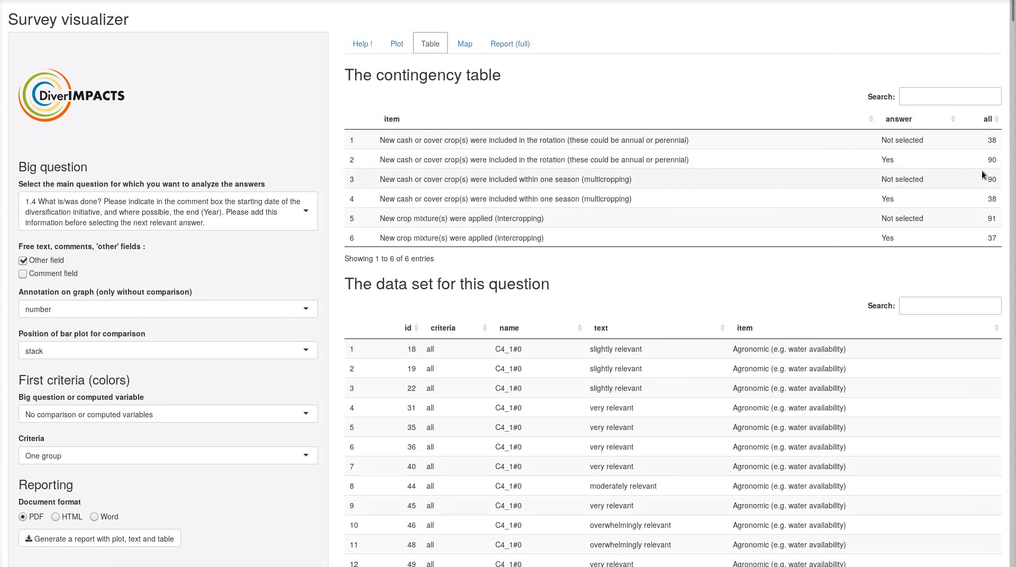
left_click_drag(987, 159, 991, 160)
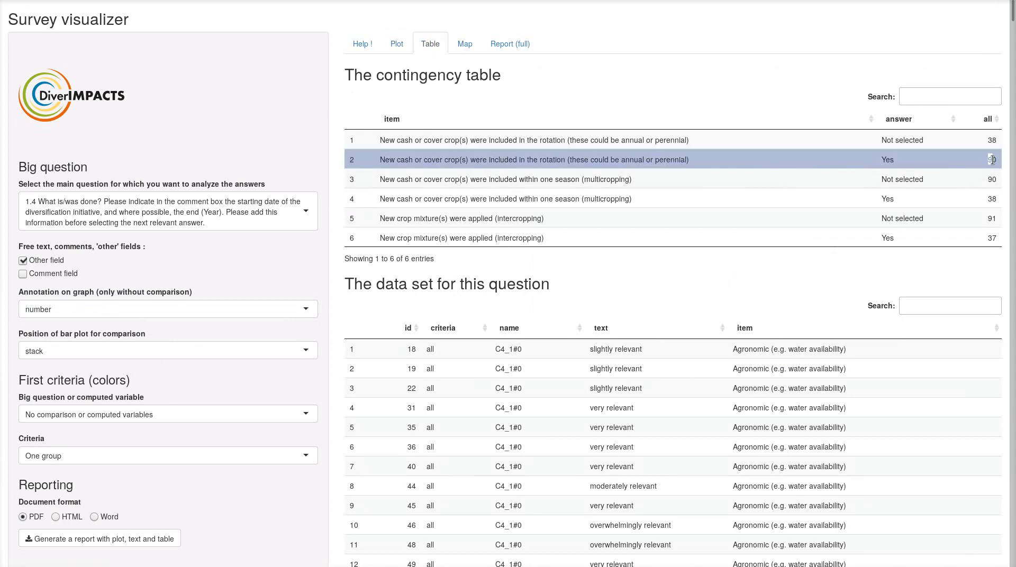
- Check the contingency table's Yes counts for multicropping within one season and for new crop mixtures (intercropping)
left_click(988, 207)
left_click_drag(985, 237, 1005, 241)
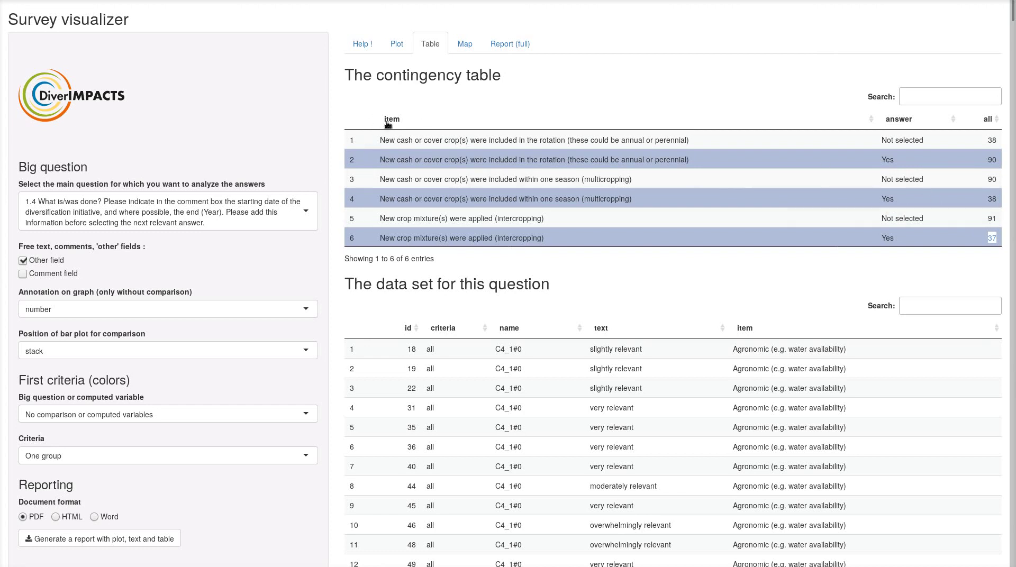
- Colour the map of initiatives by question 1.4 with the criterion New crop mixture(s) were applied (intercropping), and update the view
left_click(461, 45)
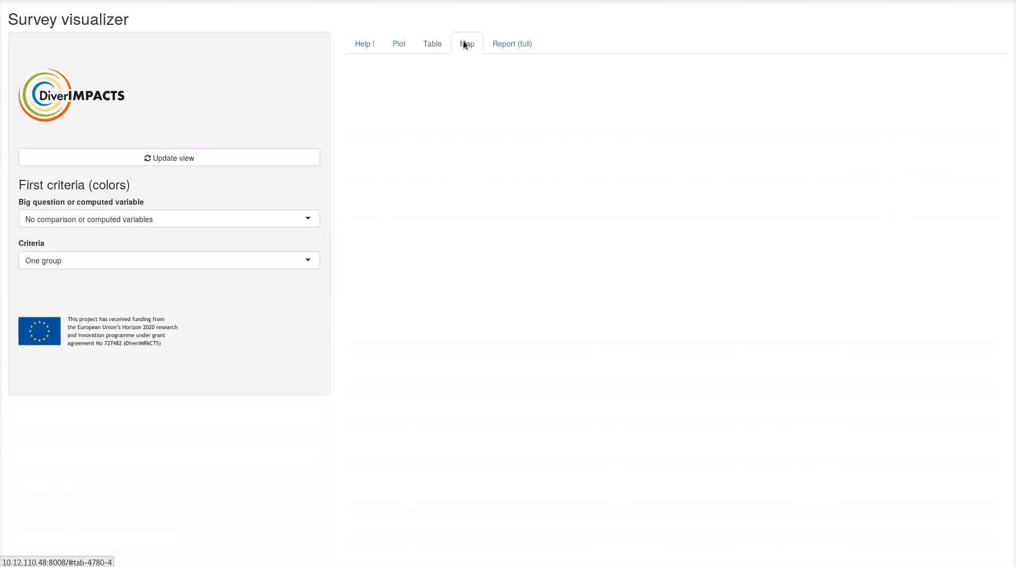
left_click(281, 221)
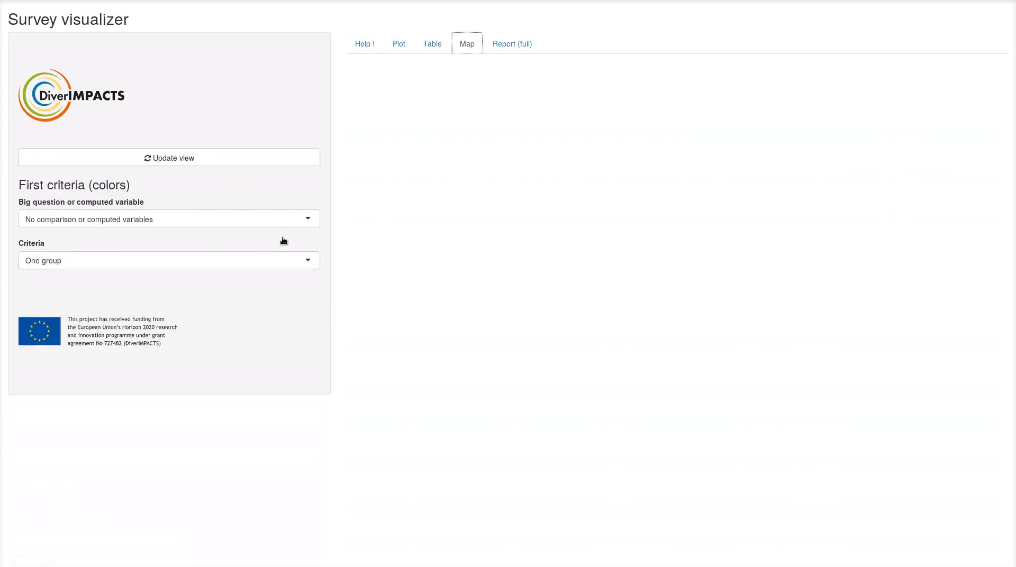
left_click(301, 221)
left_click(299, 226)
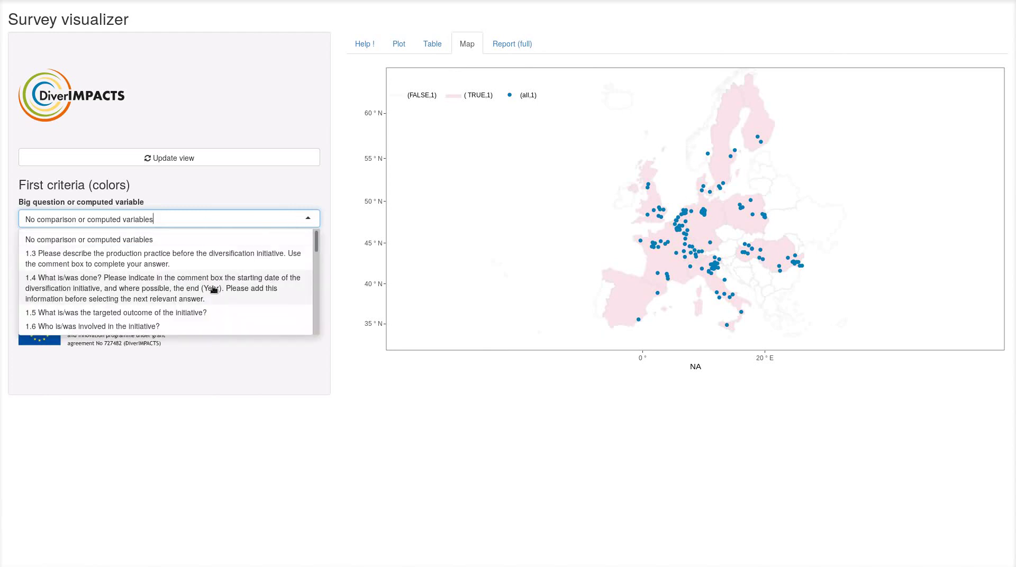
left_click(199, 296)
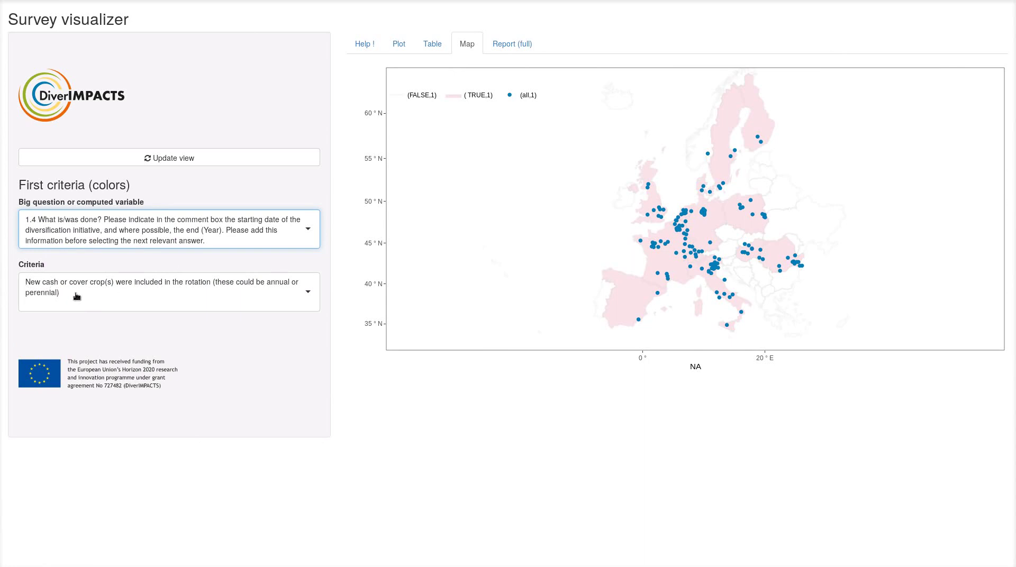
left_click(113, 291)
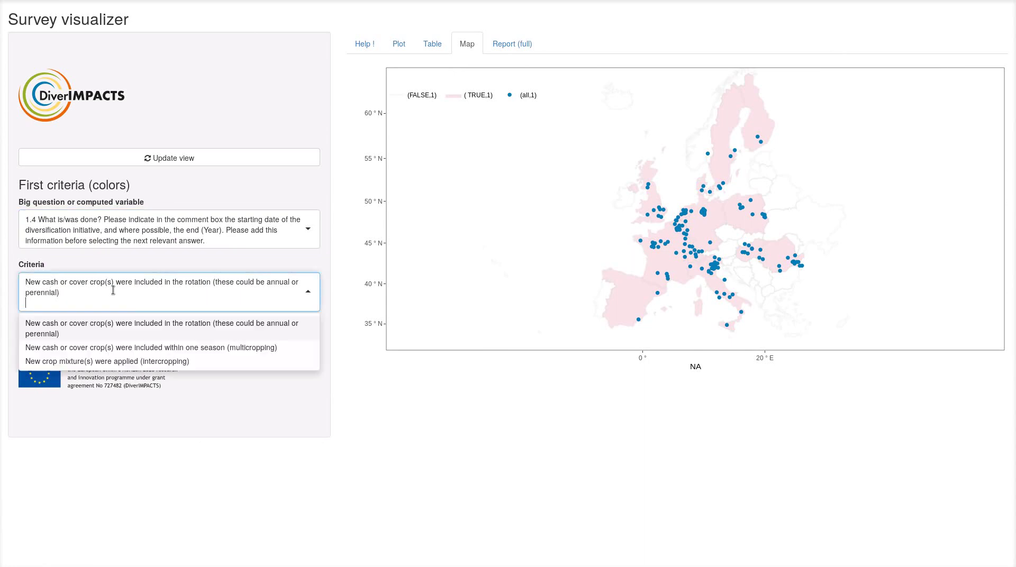
left_click(122, 362)
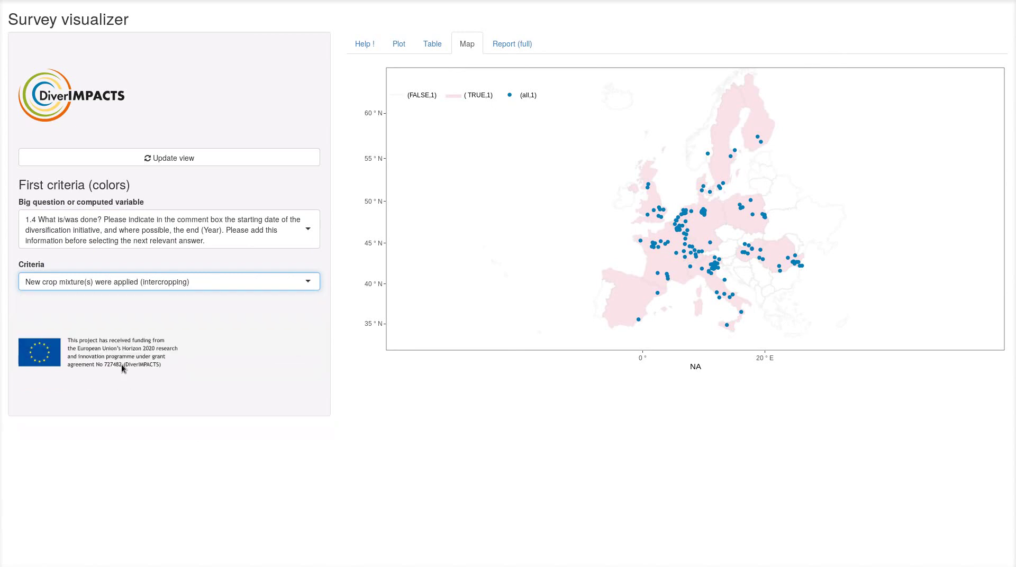
left_click(163, 158)
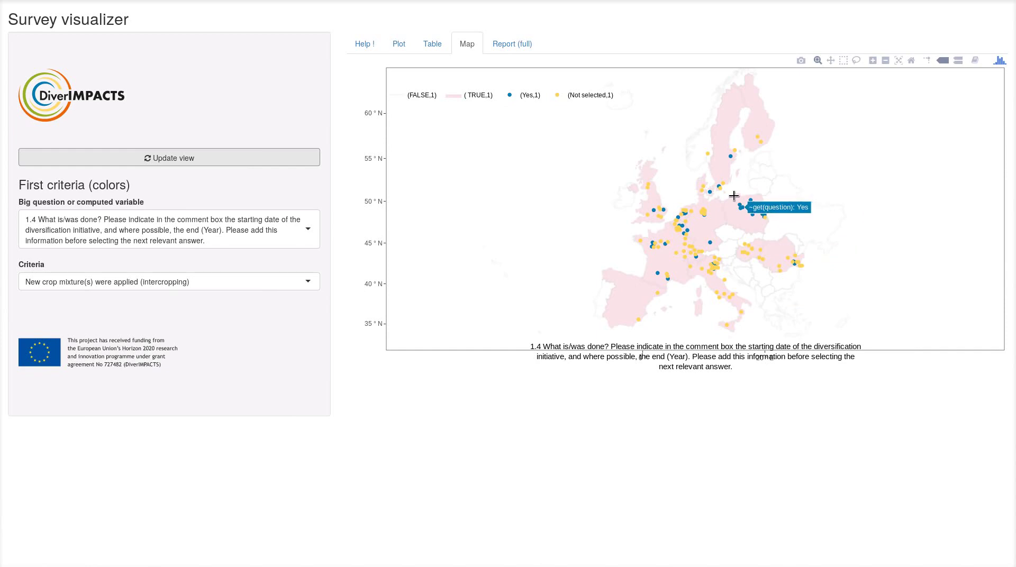
- Examine the intercropping answers on the map close up around Belgium and in southern Italy, and restore the full extent each time
left_click_drag(656, 215, 697, 244)
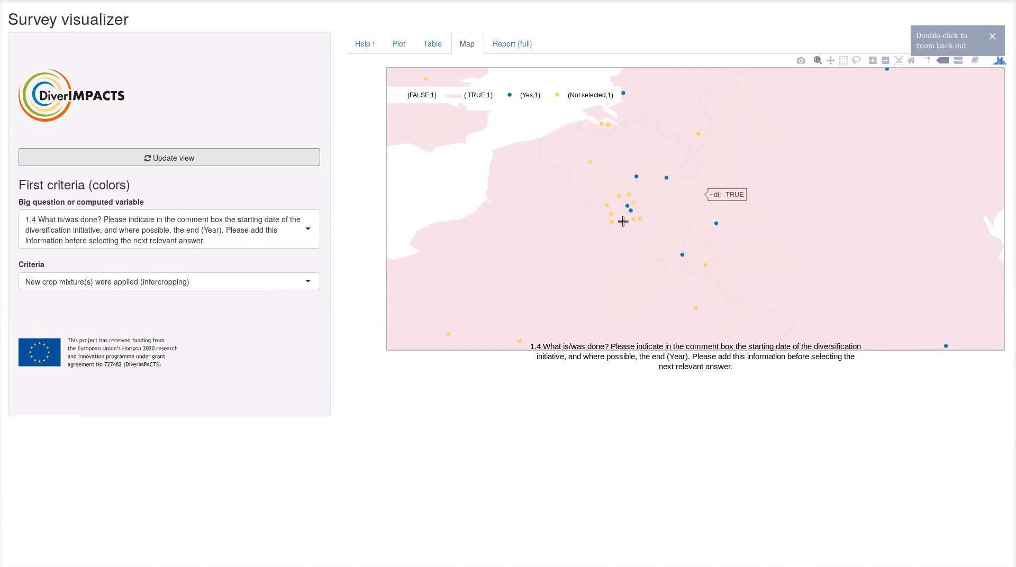
double_click(563, 249)
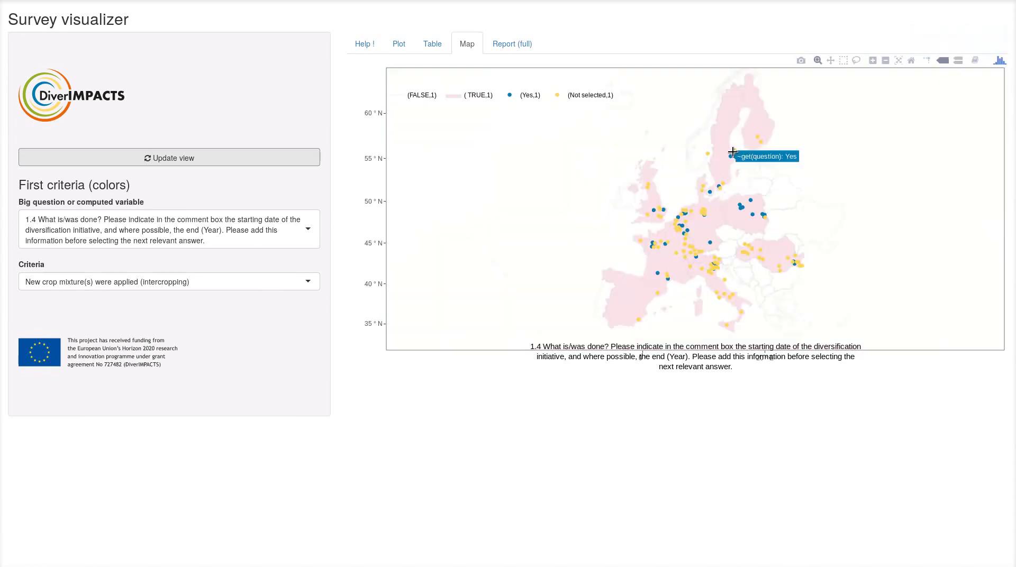
left_click_drag(709, 291, 741, 309)
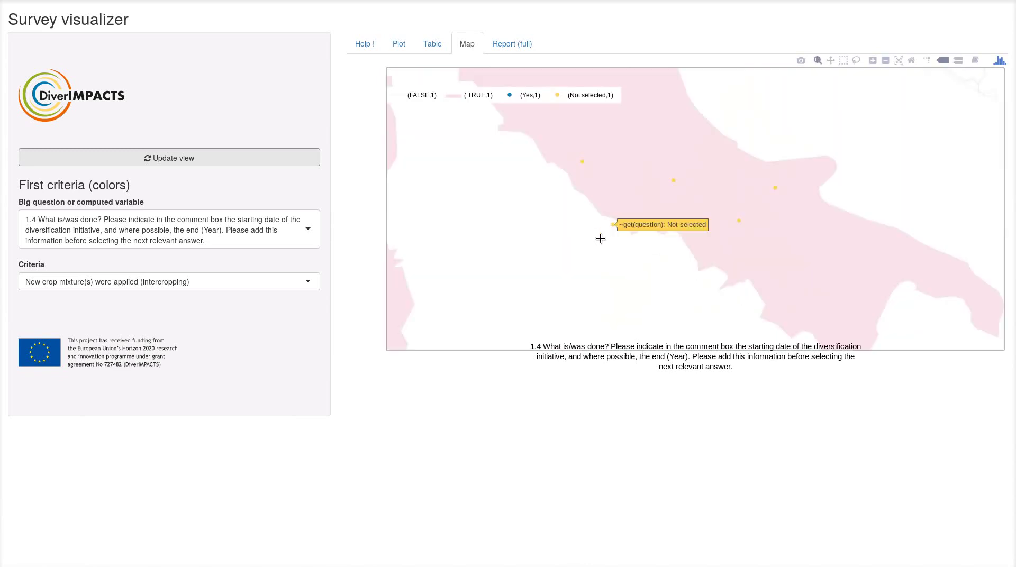
double_click(574, 247)
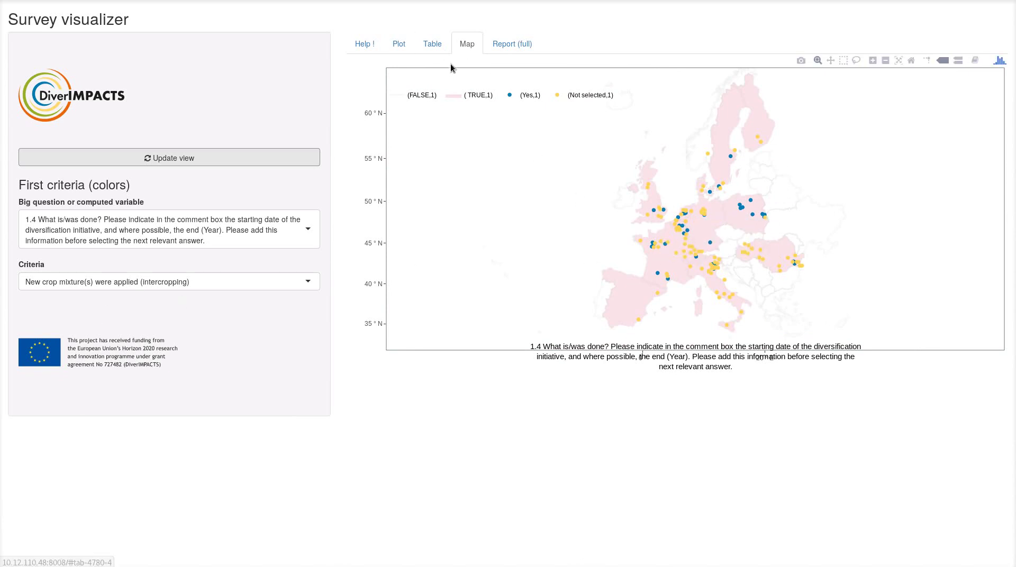
- Select questions 1.3, 1.4, 1.4.1, 1.4.2 and 1.4.3 for the full report, leaving out question 1.2
left_click(511, 46)
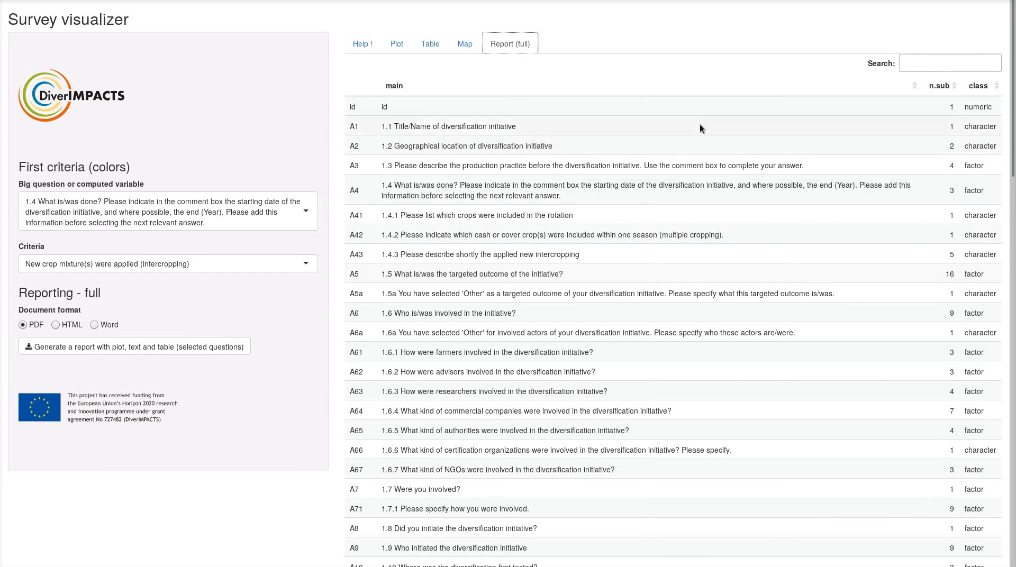
left_click(427, 148)
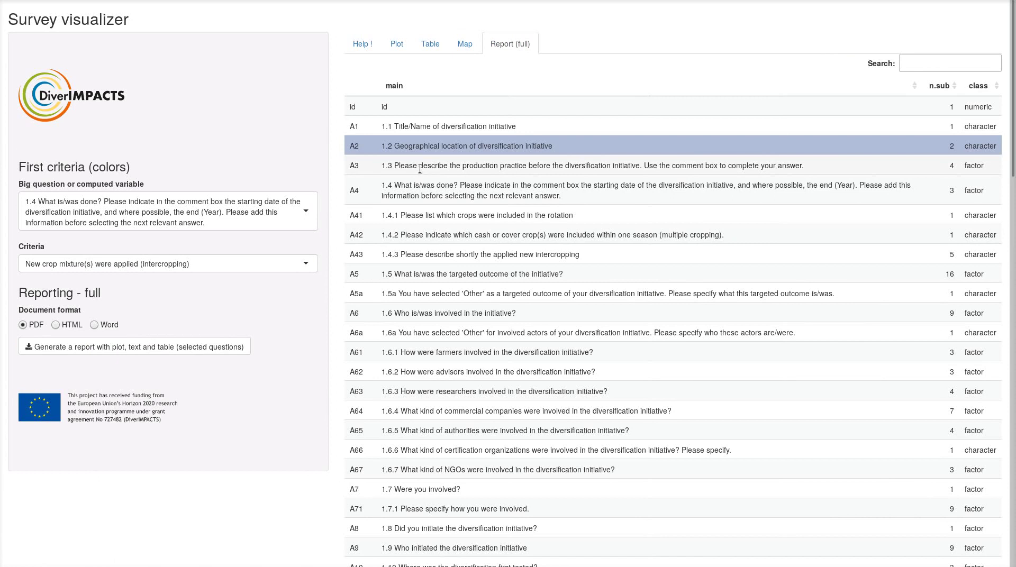
left_click(427, 167)
left_click(441, 191)
left_click(426, 217)
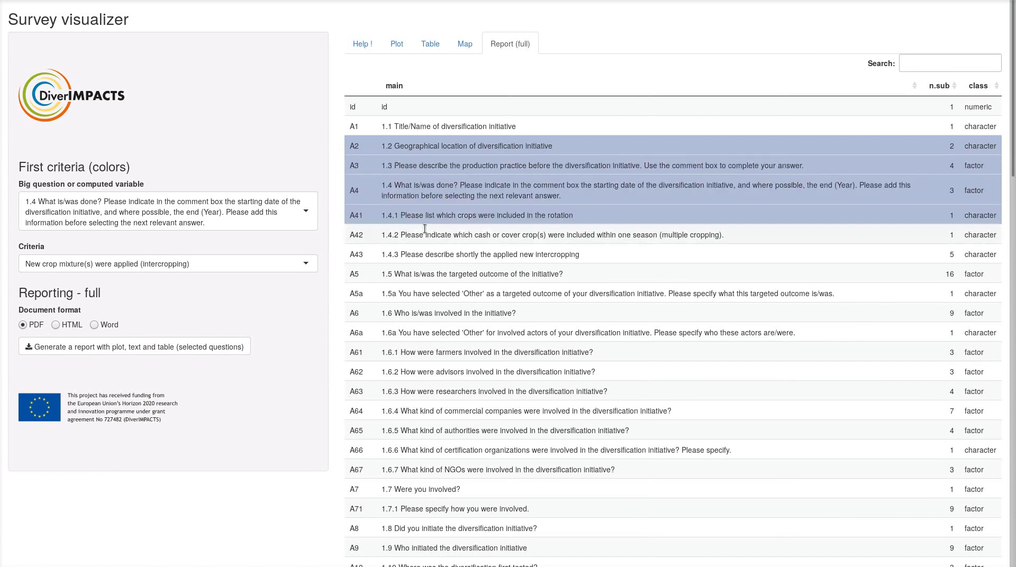
left_click_drag(420, 146, 423, 146)
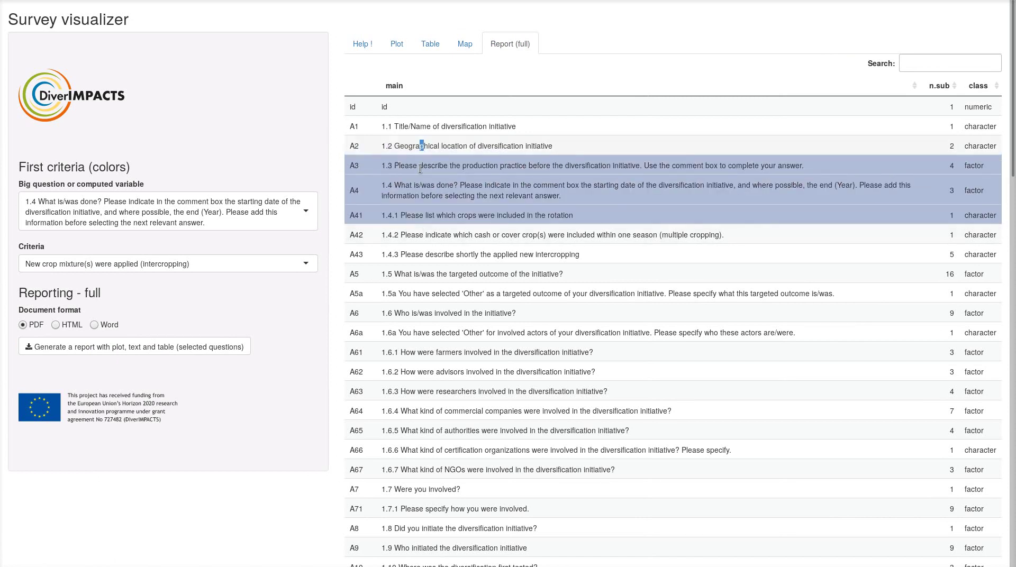
left_click(419, 235)
left_click(418, 255)
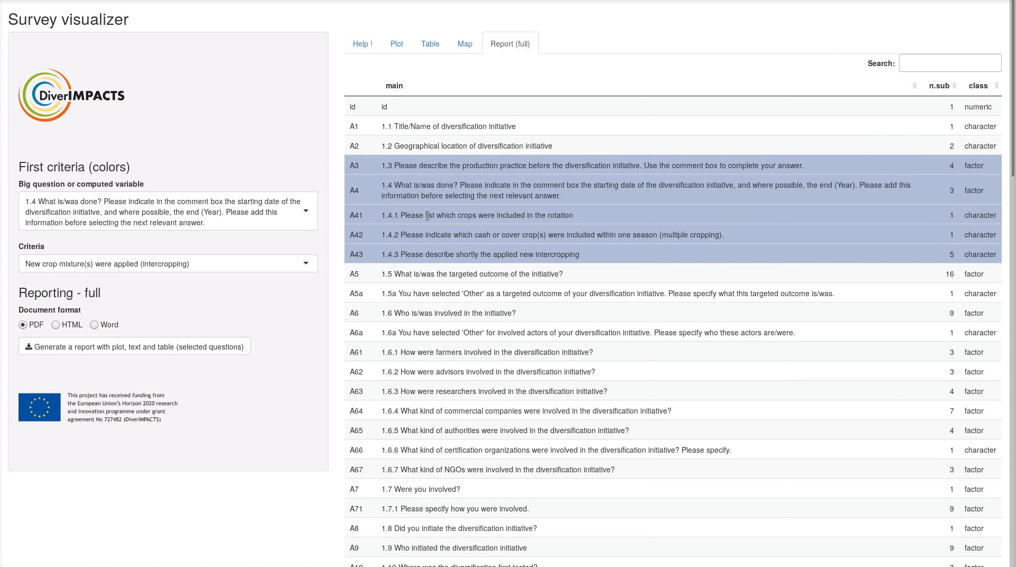
scroll(511, 349, "down", 3)
scroll(511, 350, "down", 6)
scroll(513, 354, "up", 10)
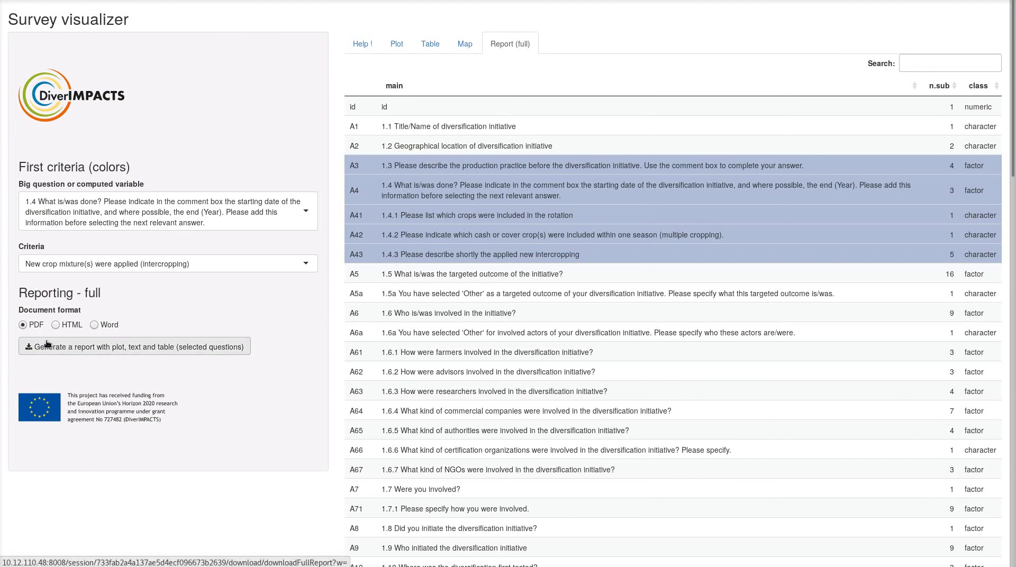
- Generate the full report on the selected questions as a PDF and open it maximized in the document viewer
left_click(121, 347)
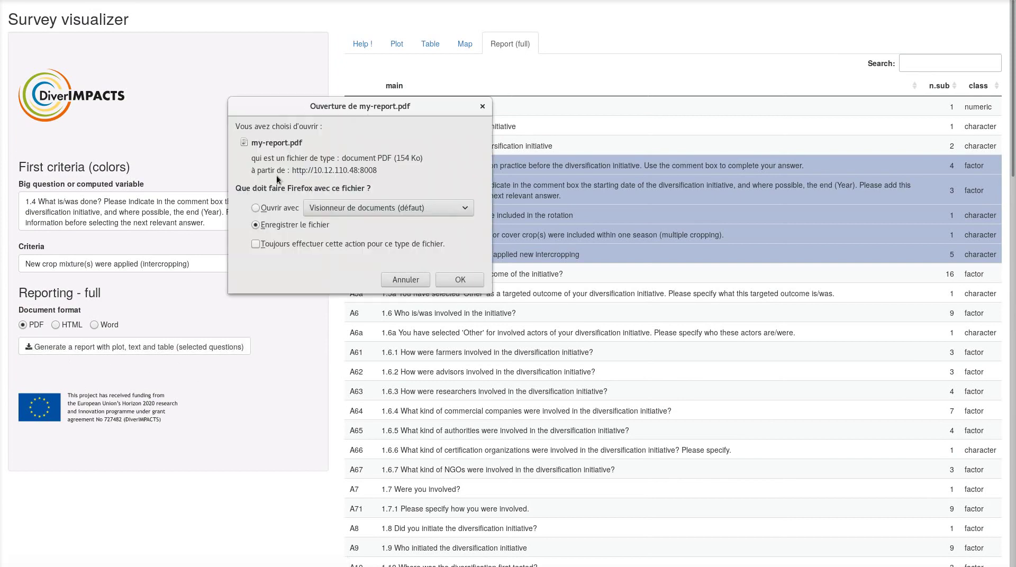
left_click(275, 209)
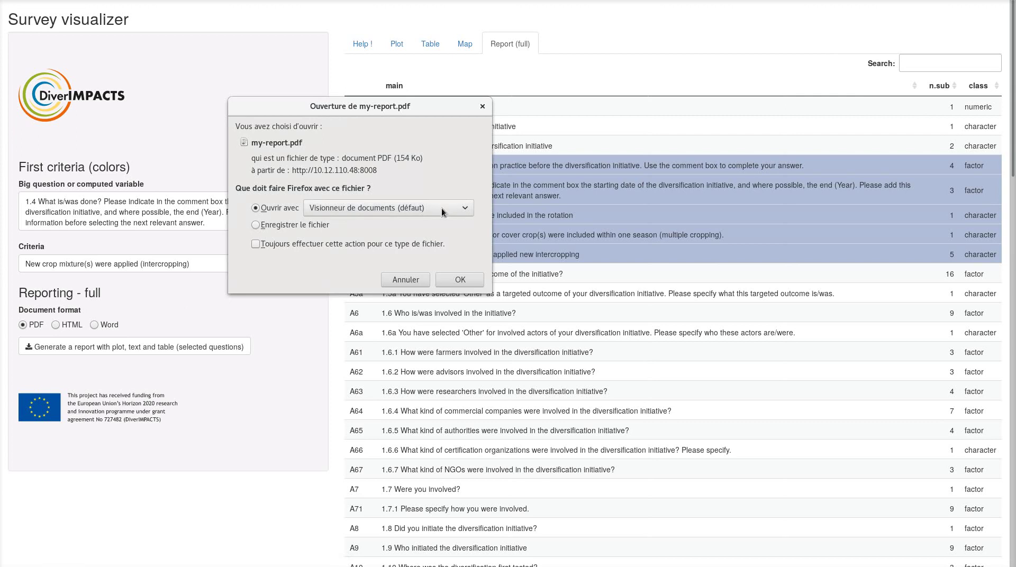
left_click(460, 280)
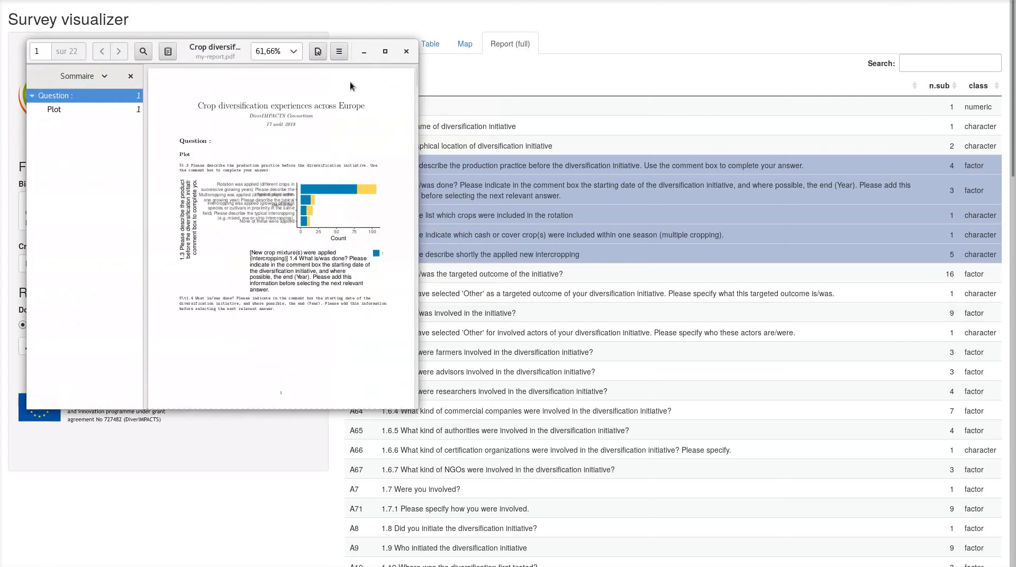
left_click(385, 50)
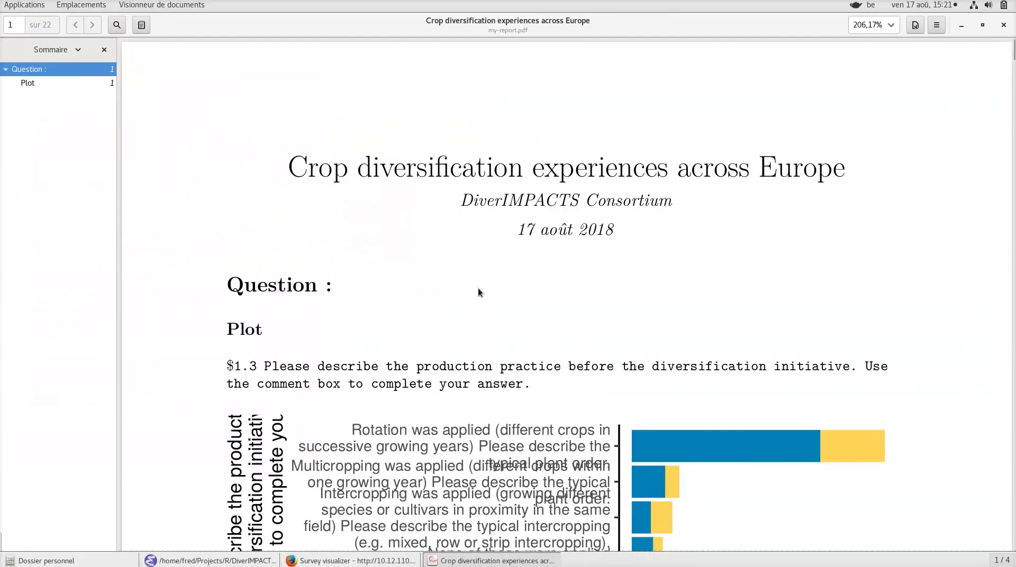
- Look through the PDF report's plots for questions 1.3 and 1.4 and the free-text answers to 1.4.1, and close the report
scroll(428, 293, "down", 5)
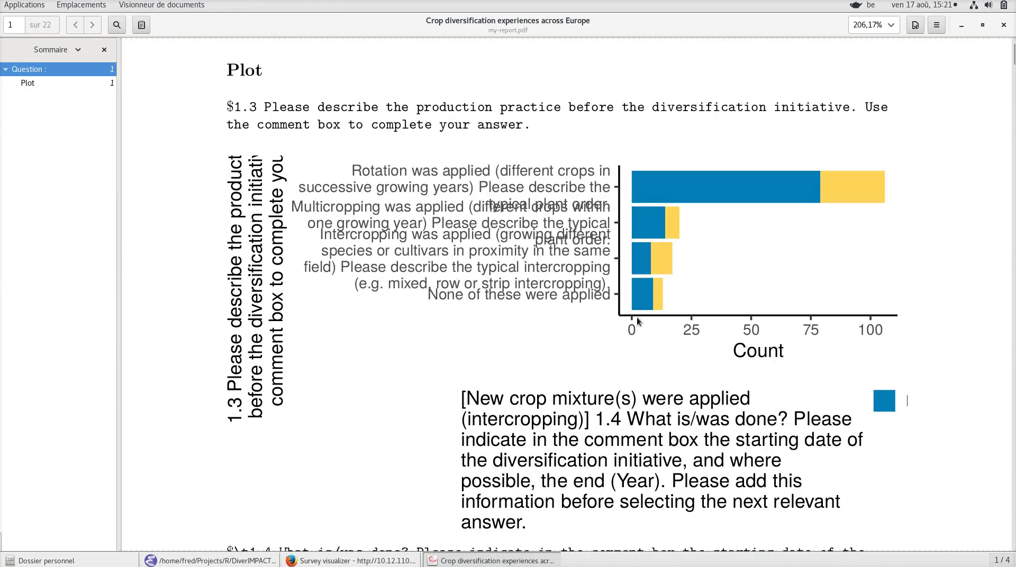
scroll(589, 393, "down", 15)
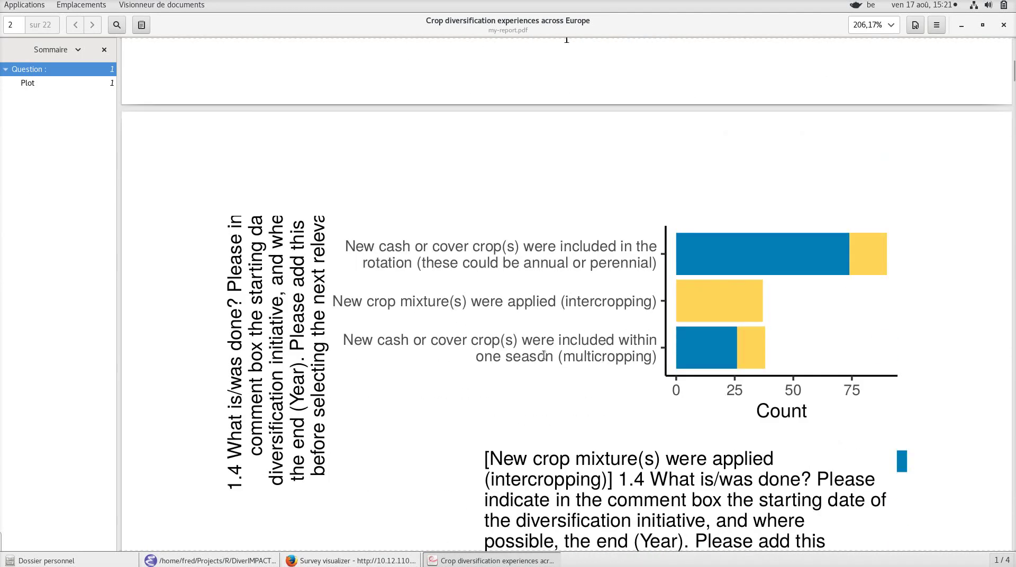
scroll(535, 382, "down", 7)
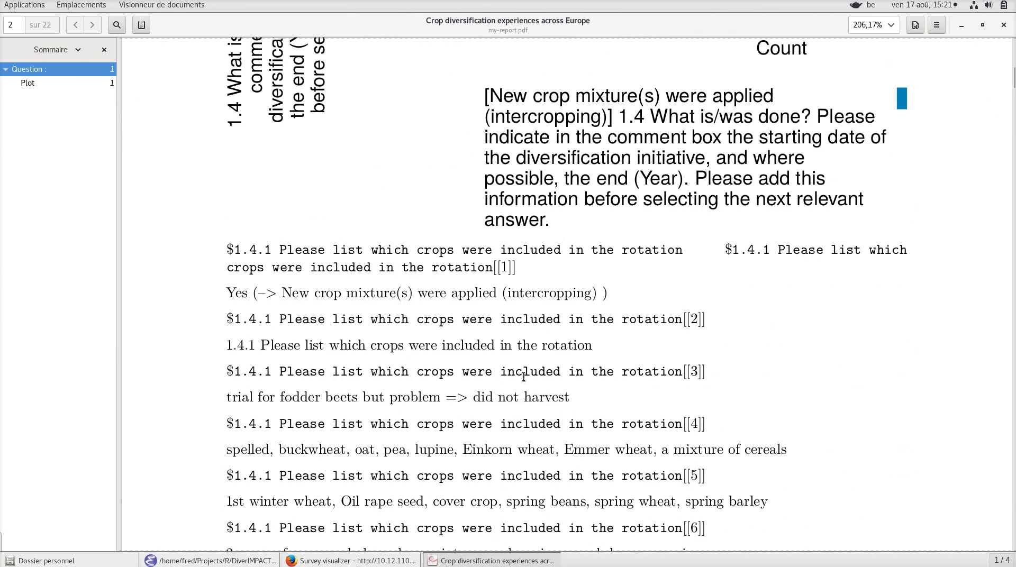
scroll(522, 377, "down", 15)
scroll(513, 373, "up", 15)
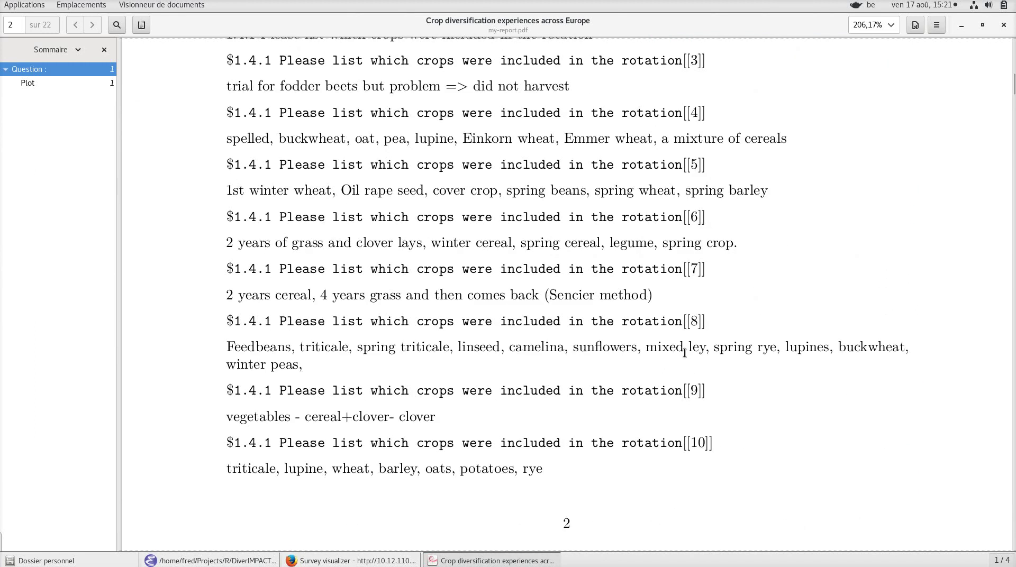
scroll(879, 265, "up", 20)
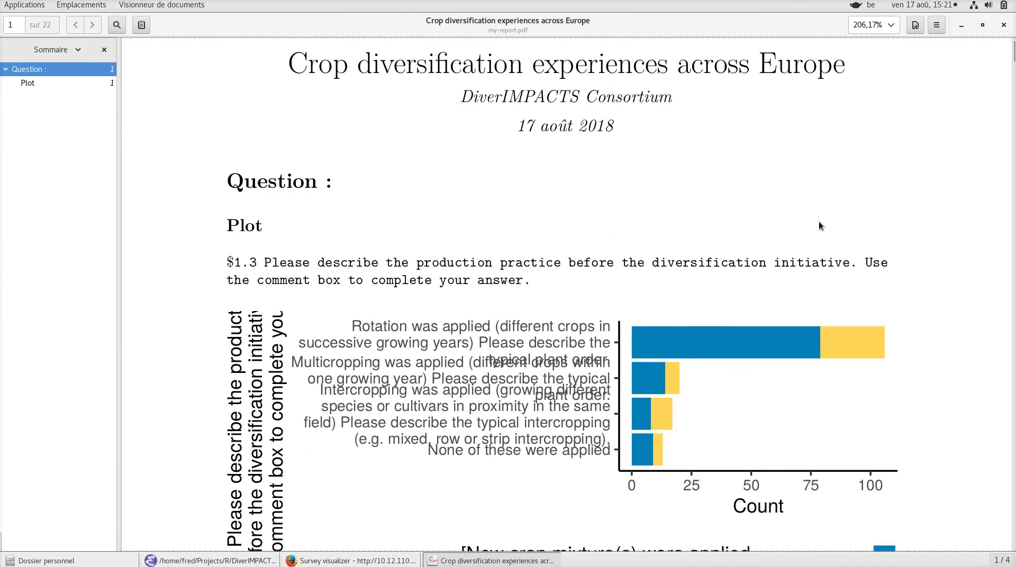
scroll(493, 345, "up", 1)
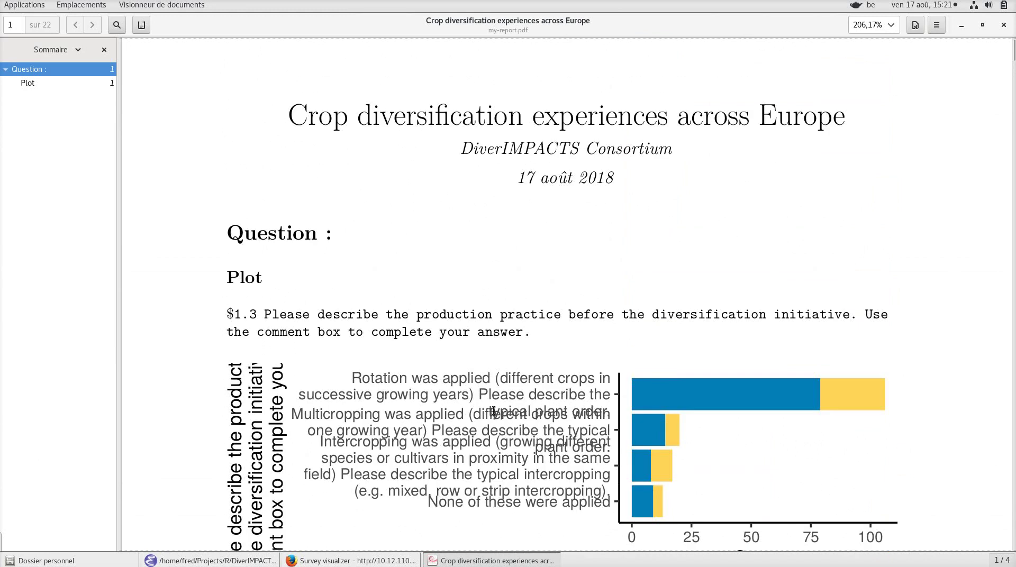
left_click(980, 25)
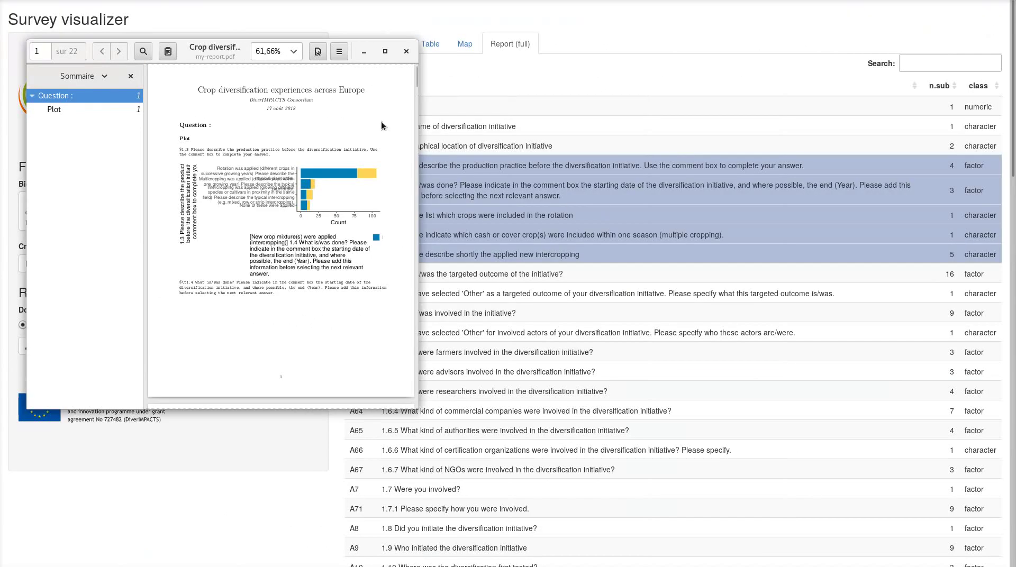
left_click(406, 52)
- Generate the full report on the selected questions in HTML format and open it with Firefox ESR
left_click(70, 327)
left_click(159, 350)
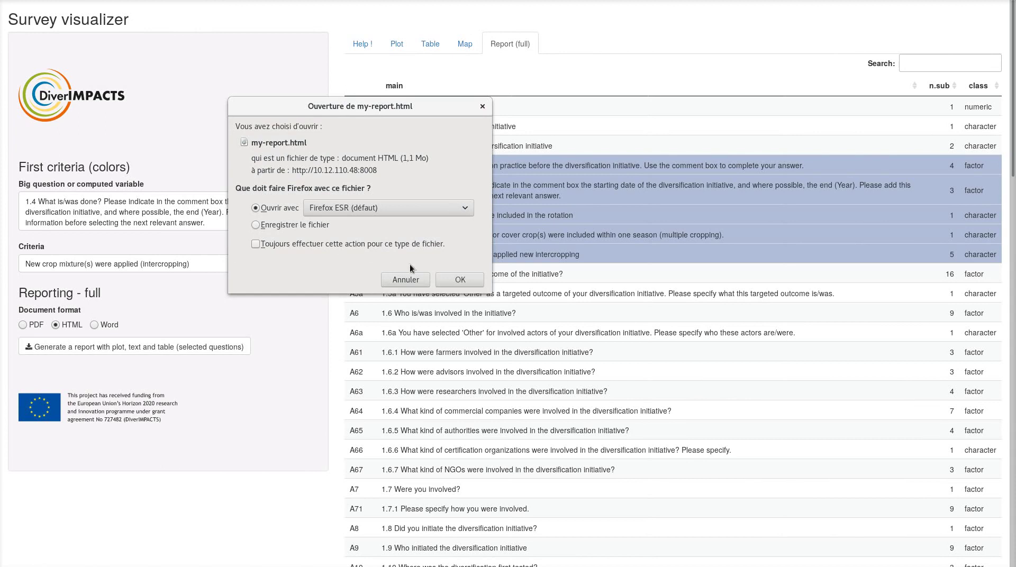
left_click(453, 278)
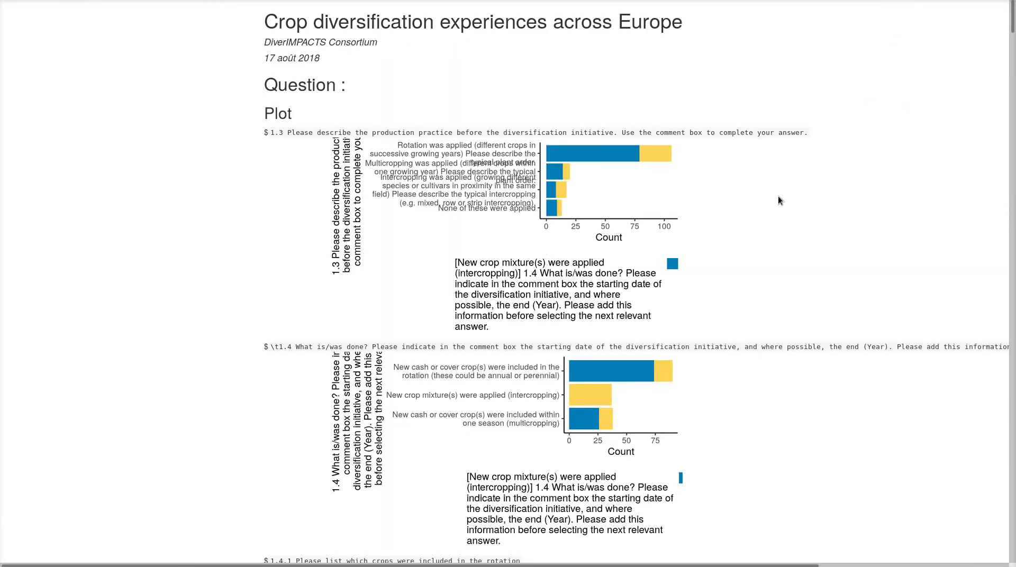
- Look through the HTML report's listed answers on crops included in the rotation, and return to its beginning
scroll(753, 165, "down", 12)
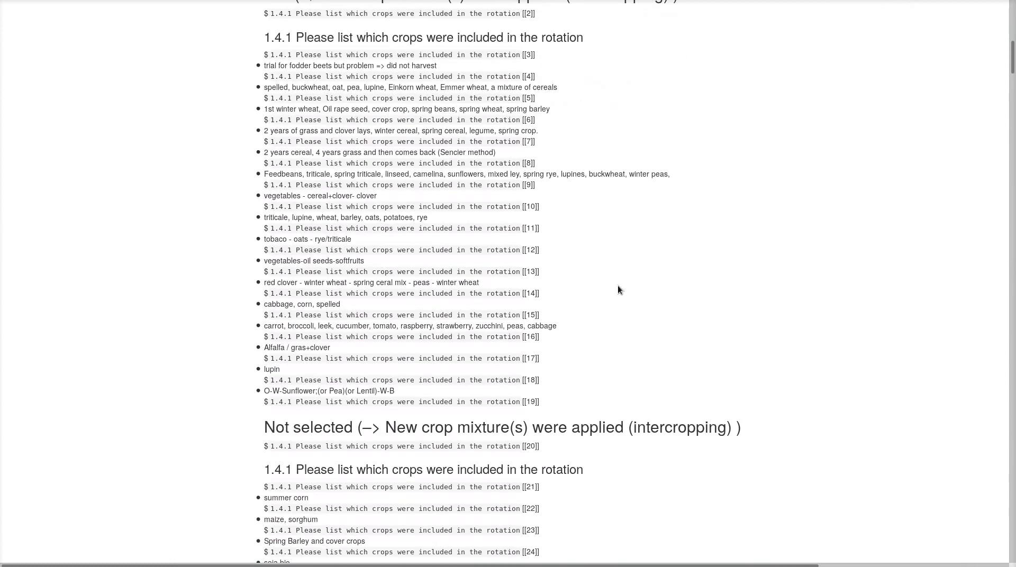
scroll(332, 178, "up", 3)
scroll(553, 323, "down", 20)
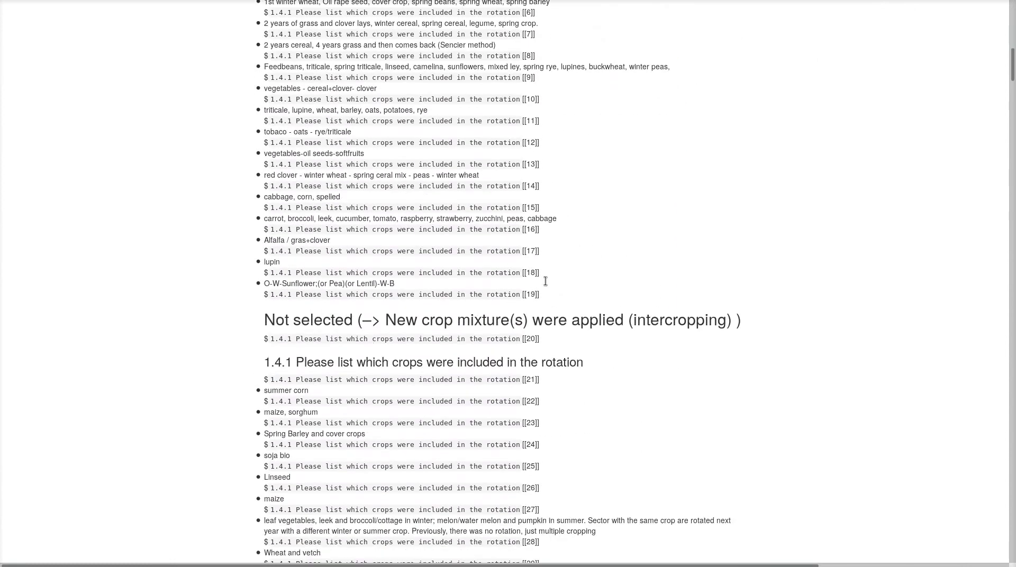
scroll(525, 291, "down", 9)
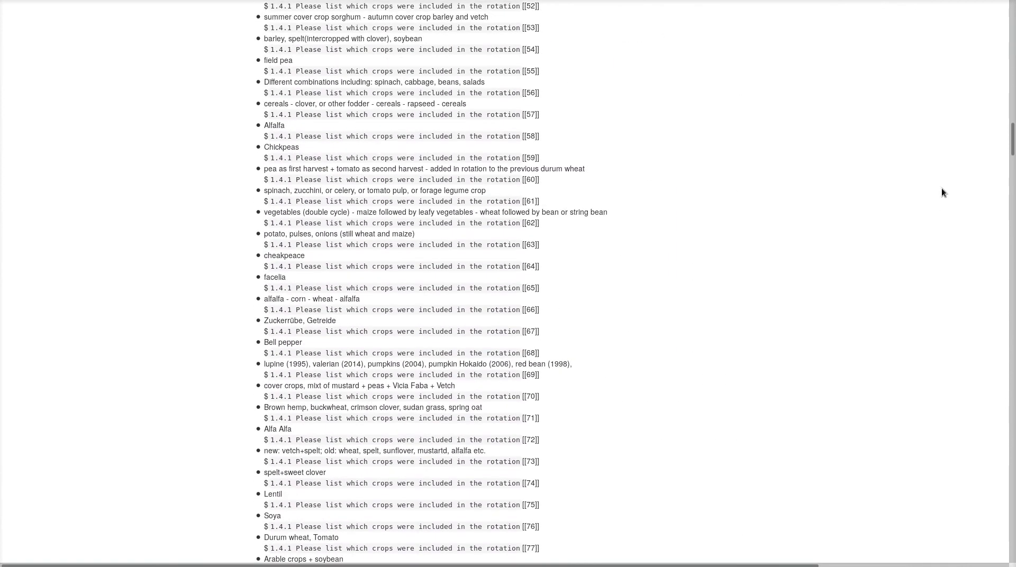
left_click_drag(1011, 143, 942, 49)
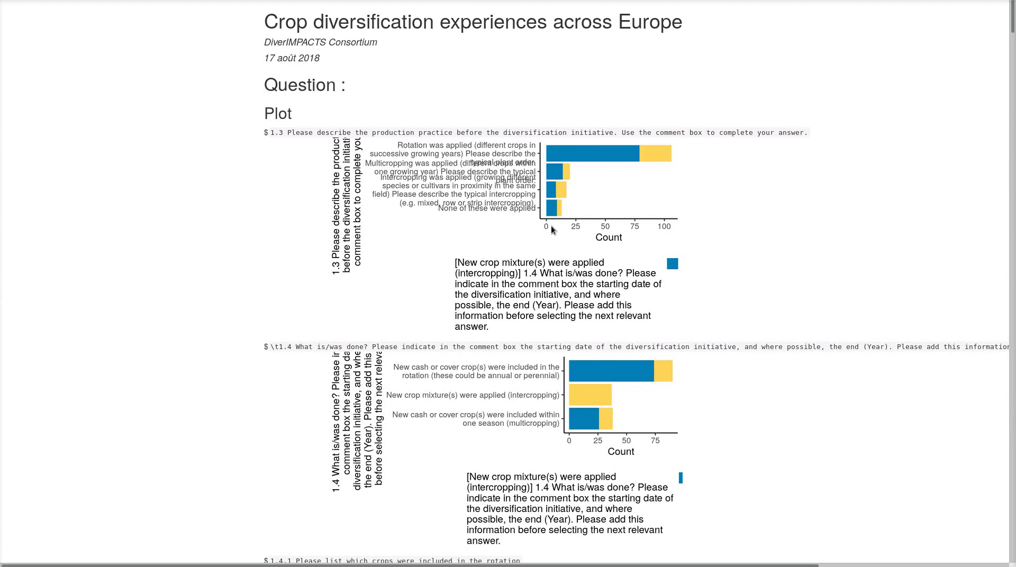
- Exit the full-screen view, close the HTML report and show the plot for question 1.4 in the survey visualizer
key("F11")
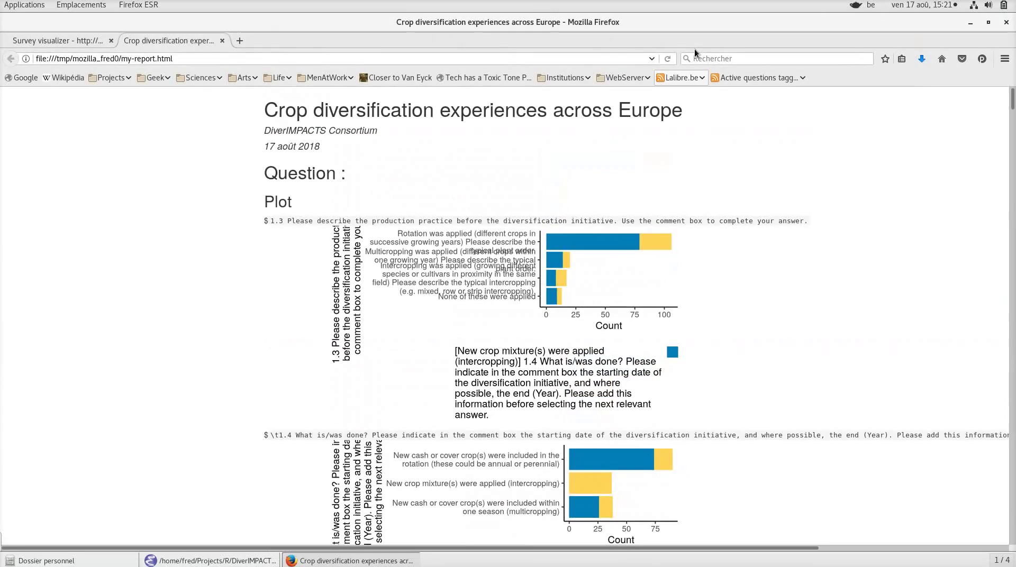
left_click(222, 41)
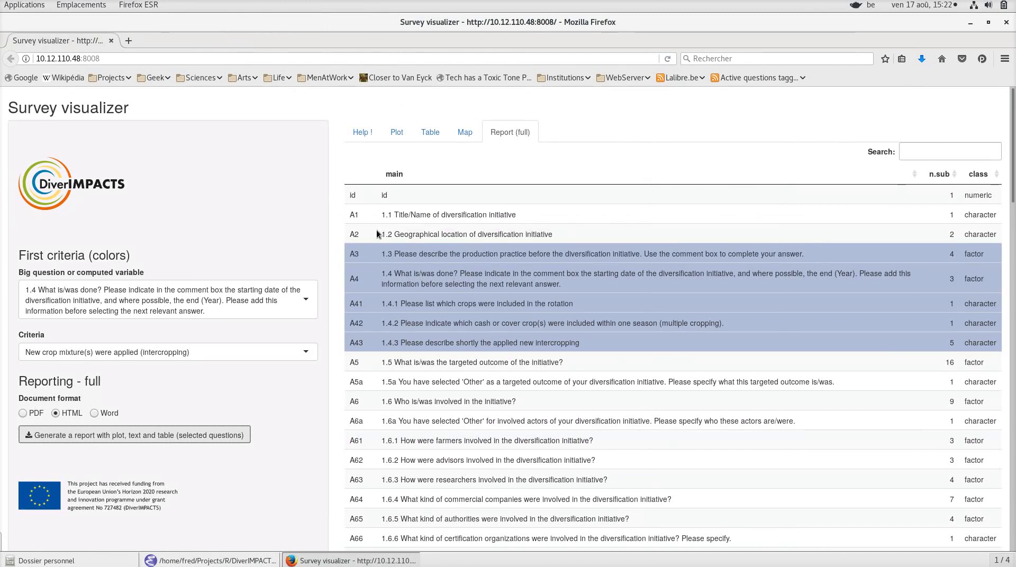
left_click(397, 133)
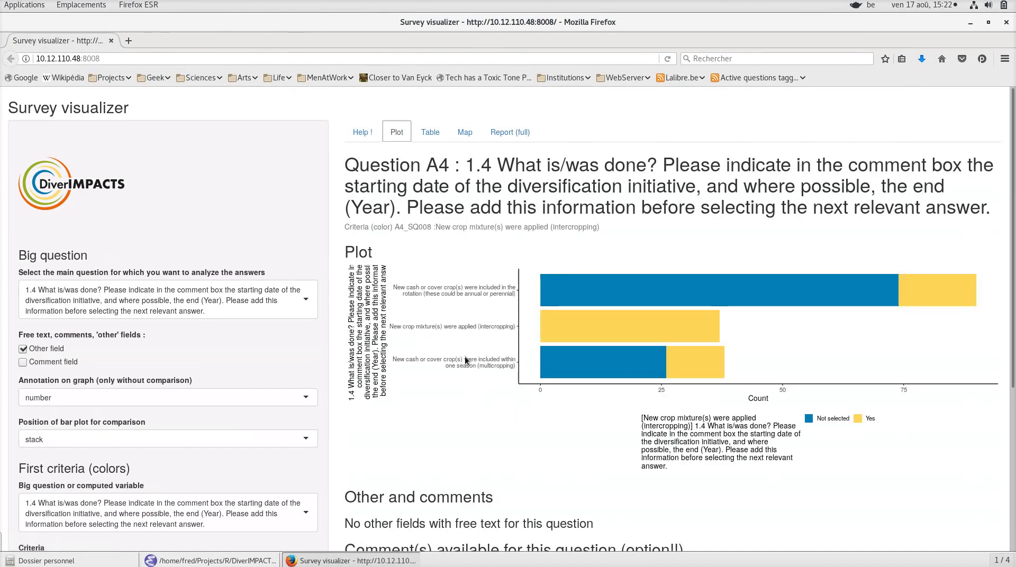
- Look over the question 1.4 plot page, its comment sections and the options for saving the plot image
scroll(280, 395, "down", 4)
scroll(277, 409, "down", 1)
scroll(371, 238, "up", 6)
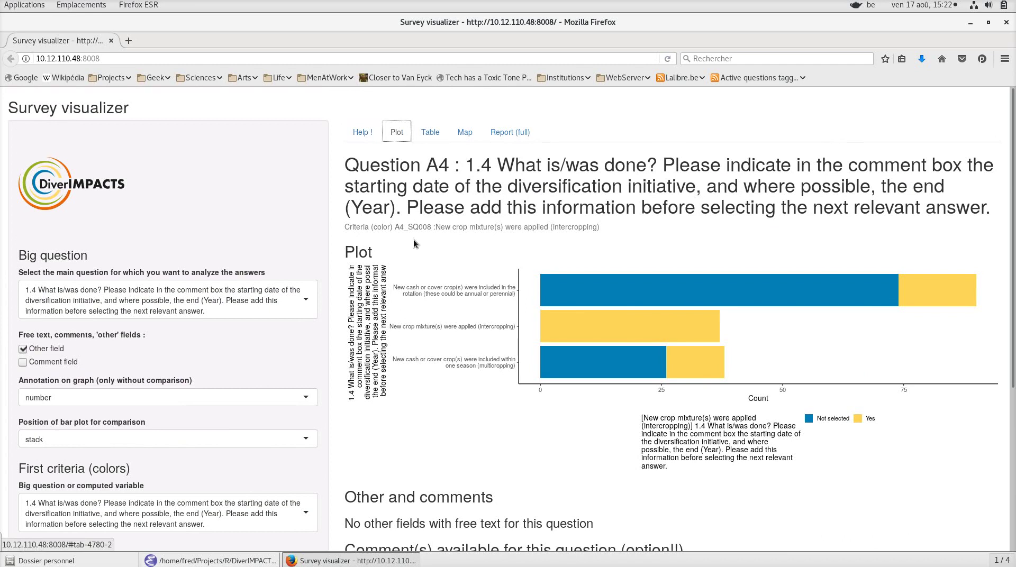
left_click(403, 131)
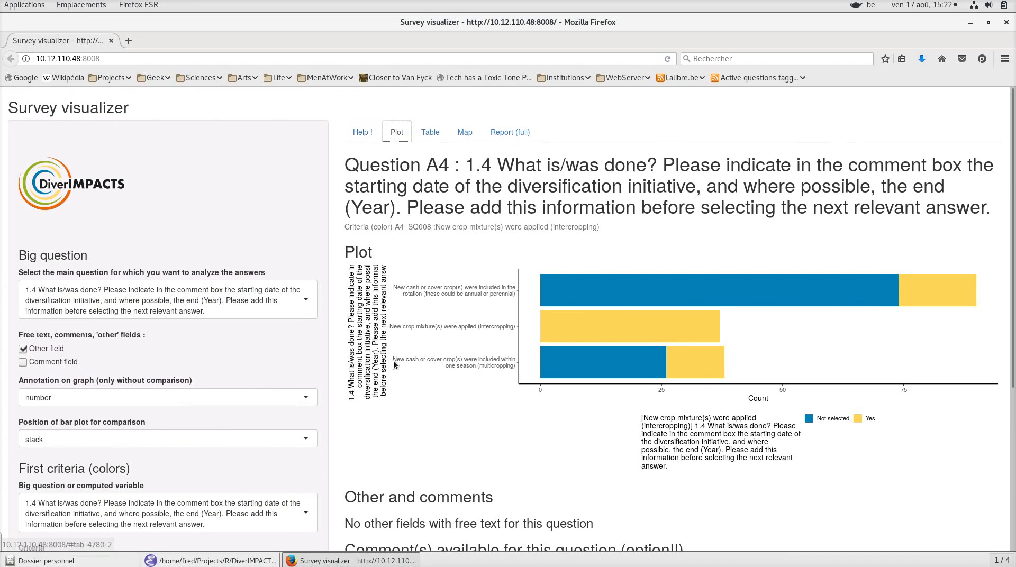
scroll(406, 172, "down", 3)
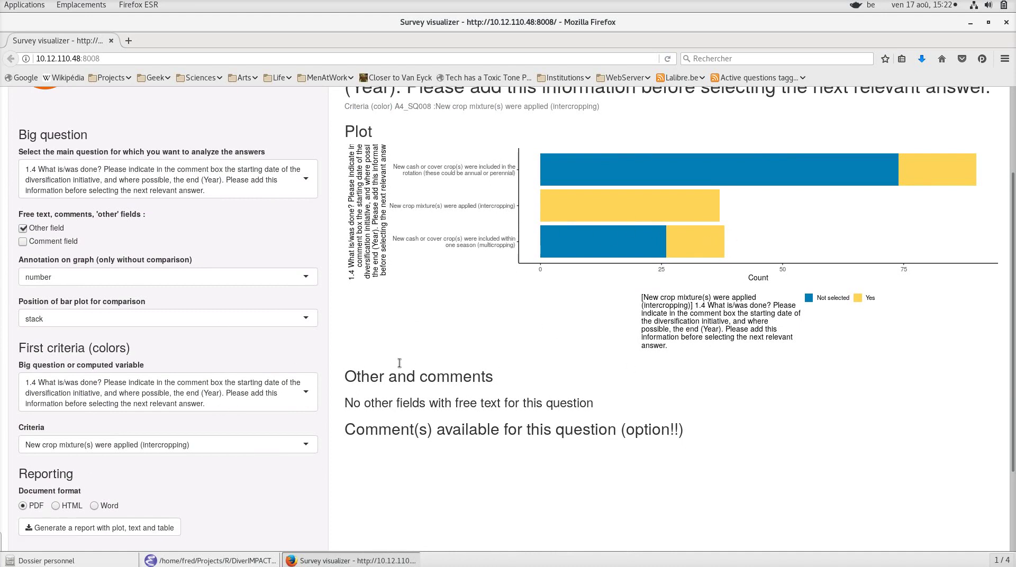
scroll(655, 315, "up", 2)
right_click(663, 303)
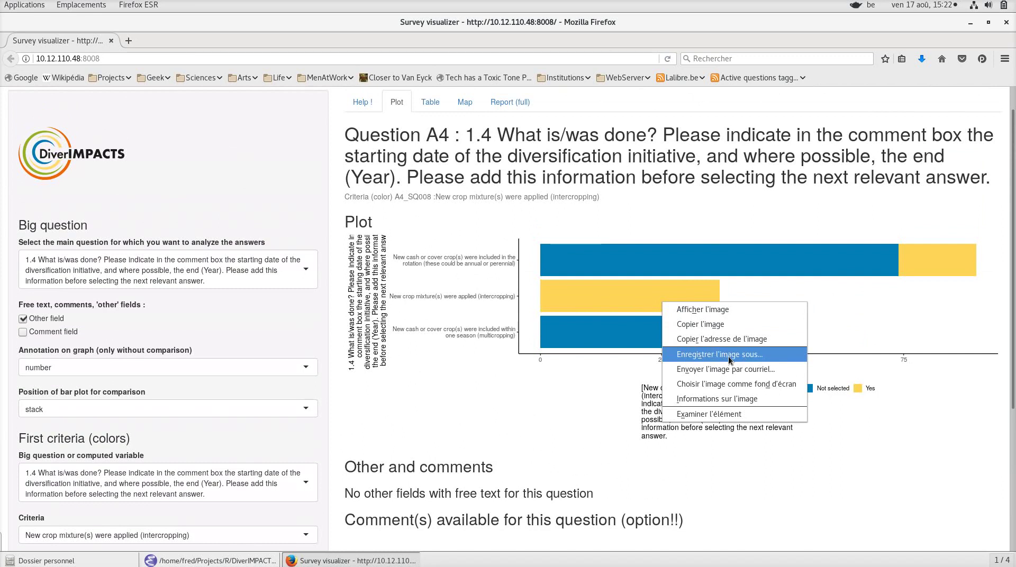
left_click(496, 439)
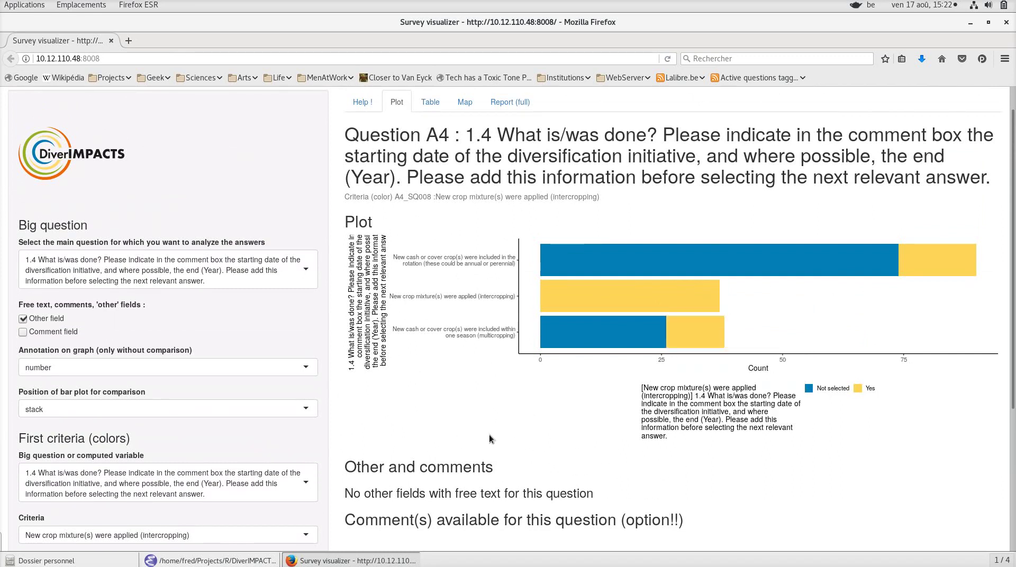
- Generate the question 1.4 report with plot, text and table in Word format and open it with LibreOffice Writer
scroll(385, 412, "down", 1)
scroll(385, 413, "down", 2)
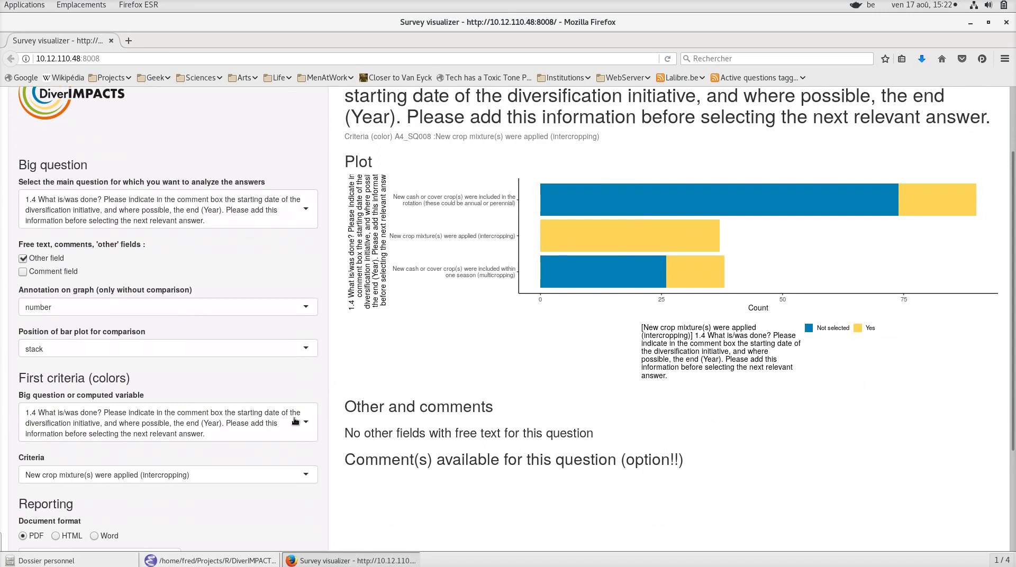
scroll(61, 508, "down", 3)
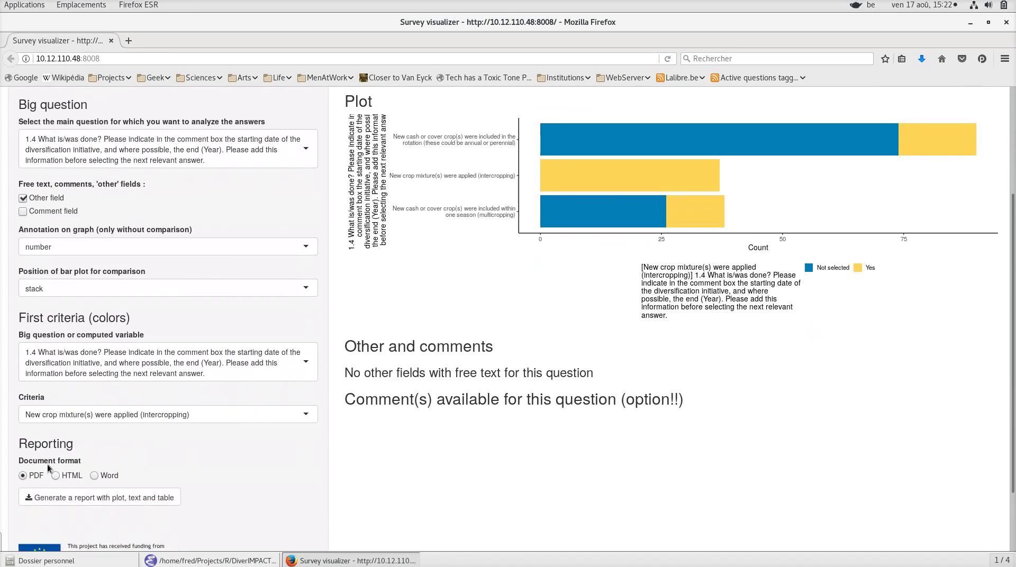
left_click(94, 476)
left_click(92, 497)
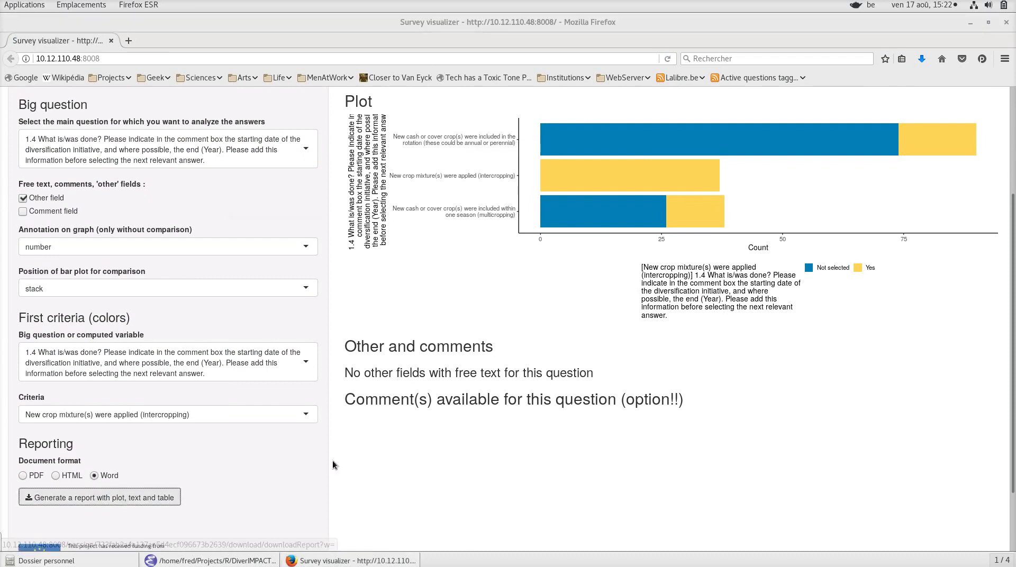
left_click(286, 223)
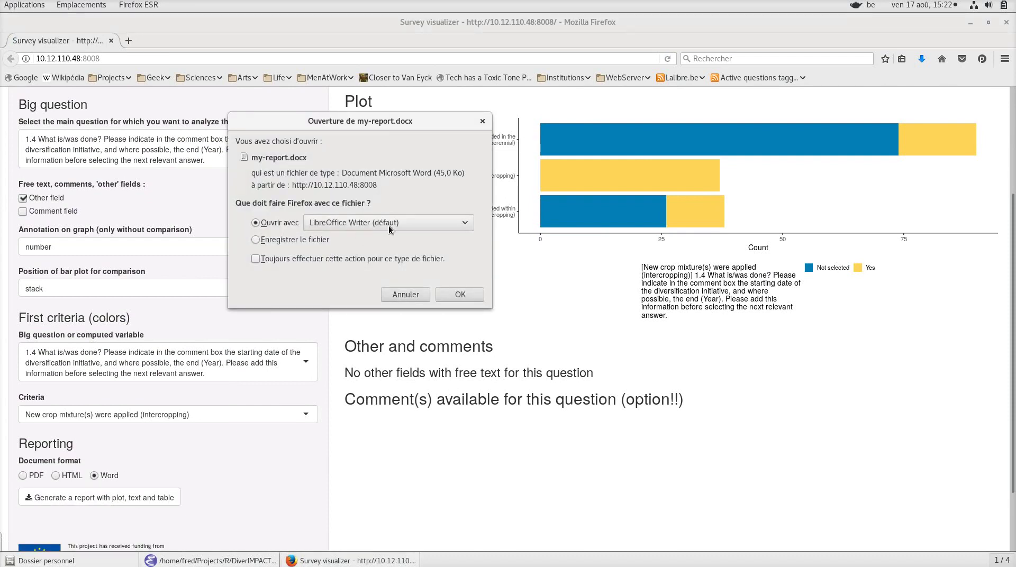
left_click(473, 299)
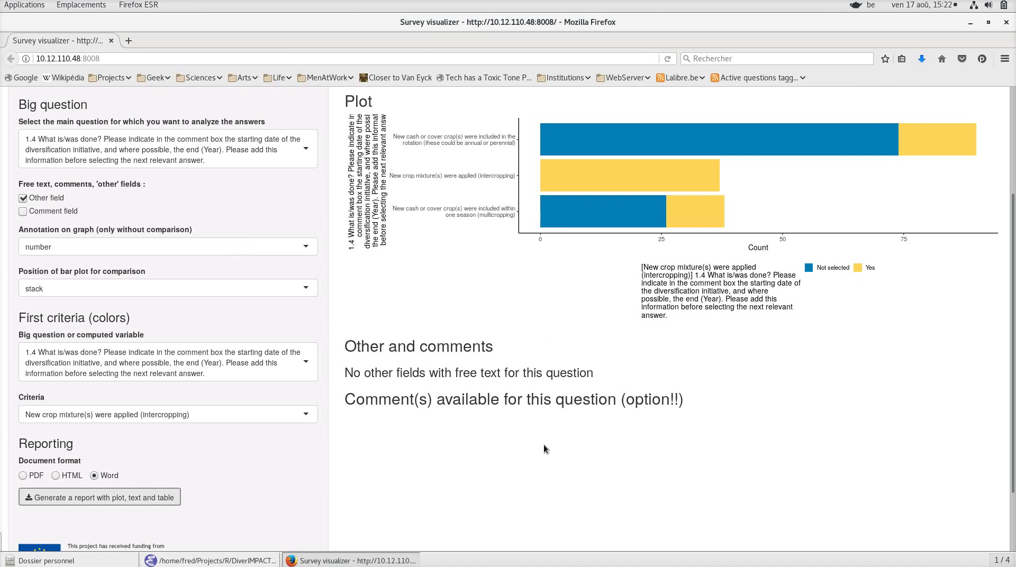
- Try to view the downloaded my-report.docx from the recent downloads, and return to the beginning of the survey's plot page
left_click(921, 59)
left_click(707, 94)
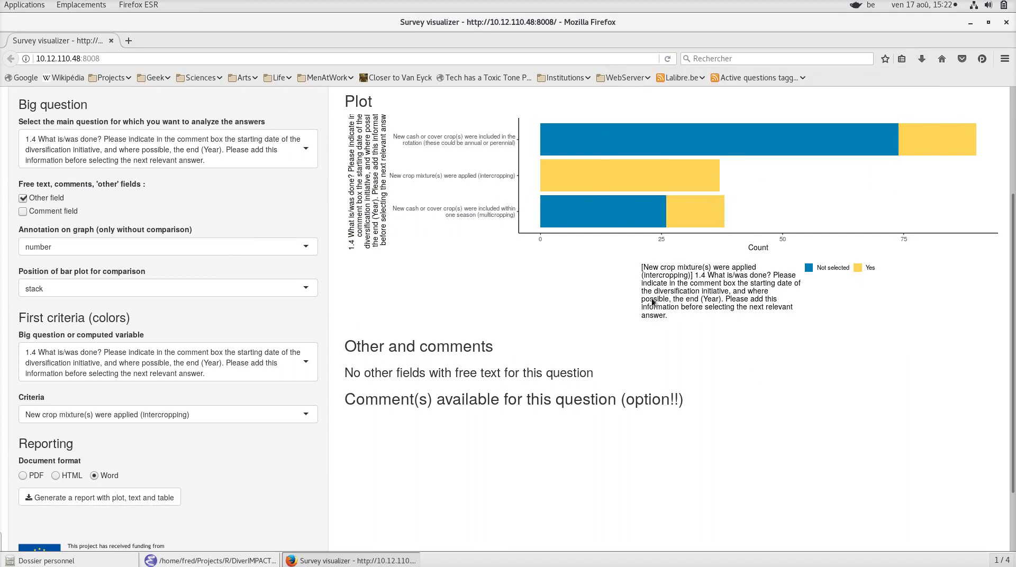
key("alt+Tab")
key("alt+Tab")
key("alt+Tab")
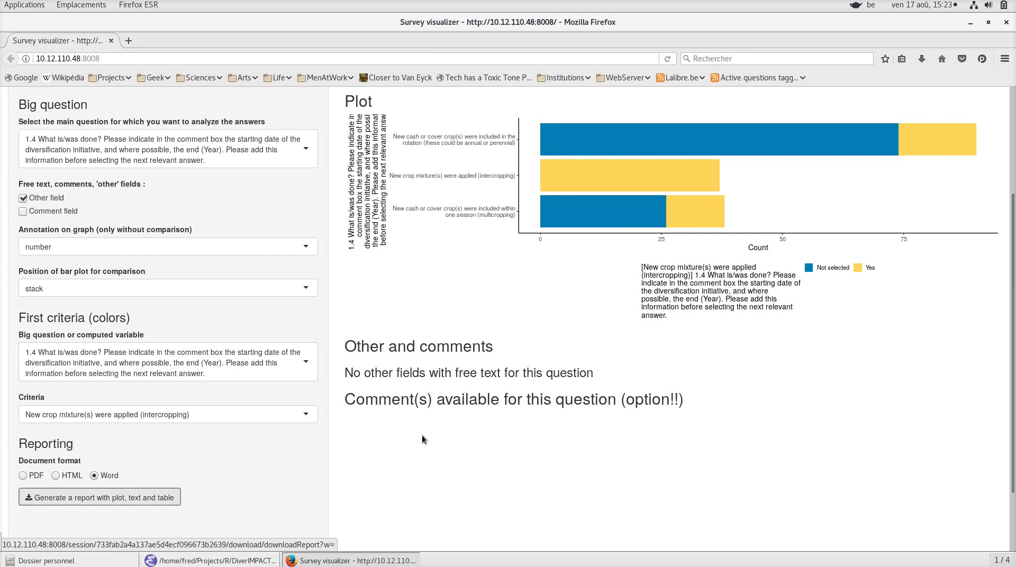
scroll(459, 386, "up", 5)
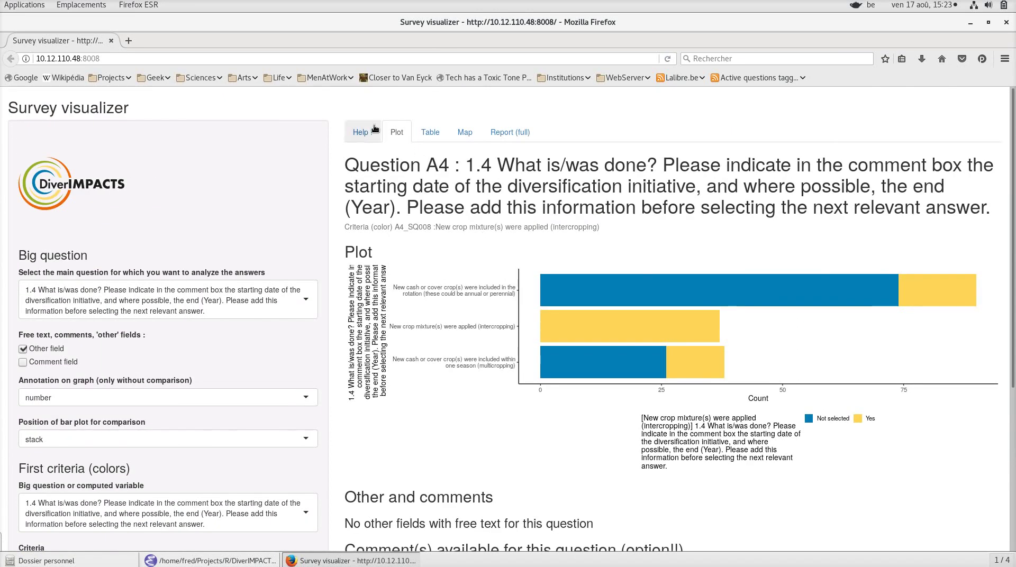